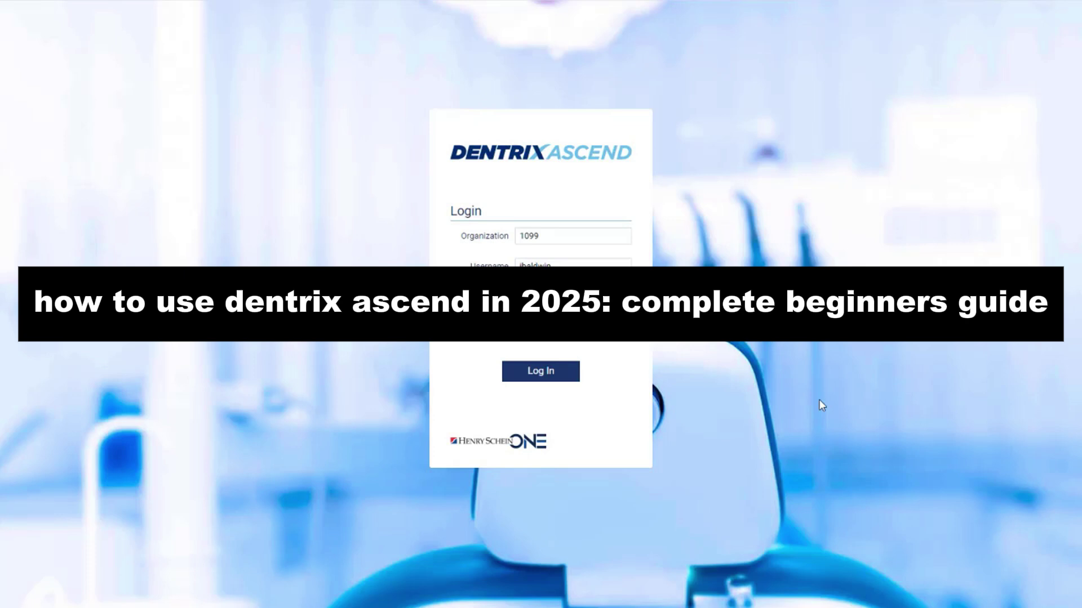
- Log in to the practice account to reach the Overview dashboard
click(557, 387)
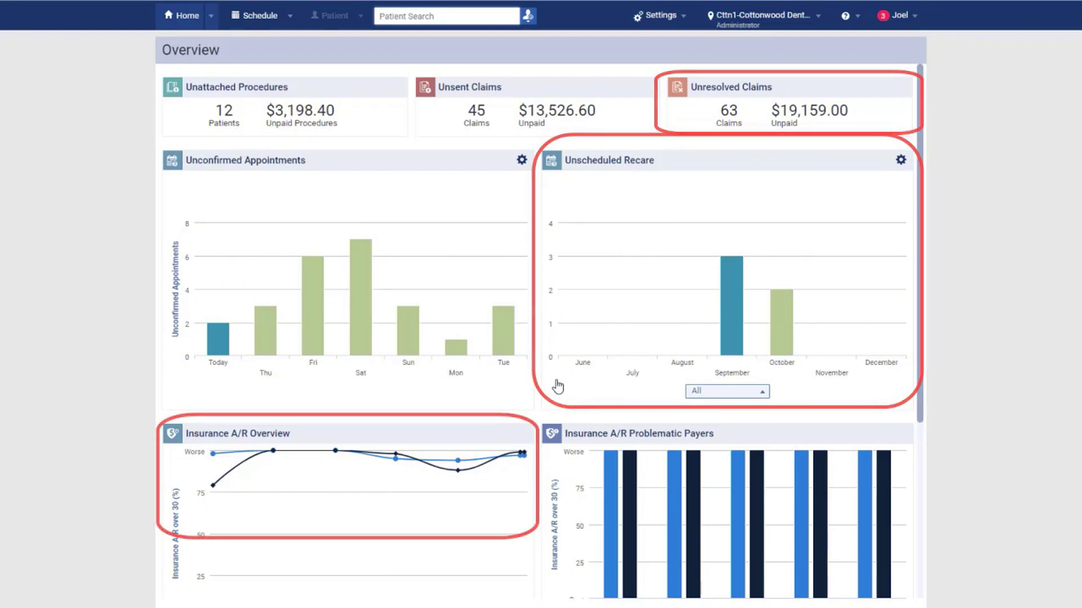
- Open the Schedule calendar and search for a patient by part of their name
click(261, 16)
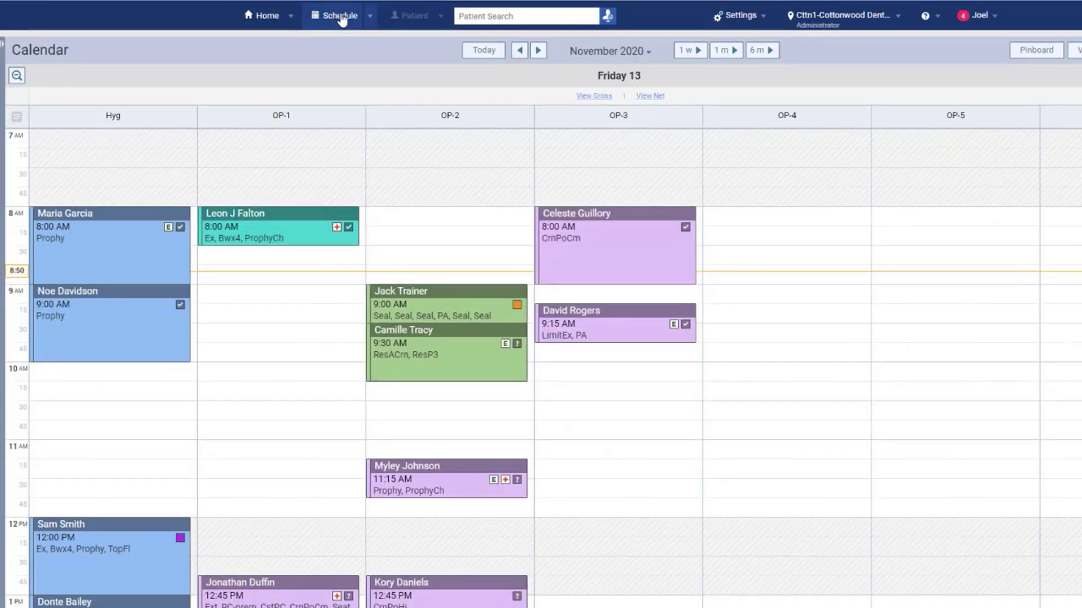
click(498, 20)
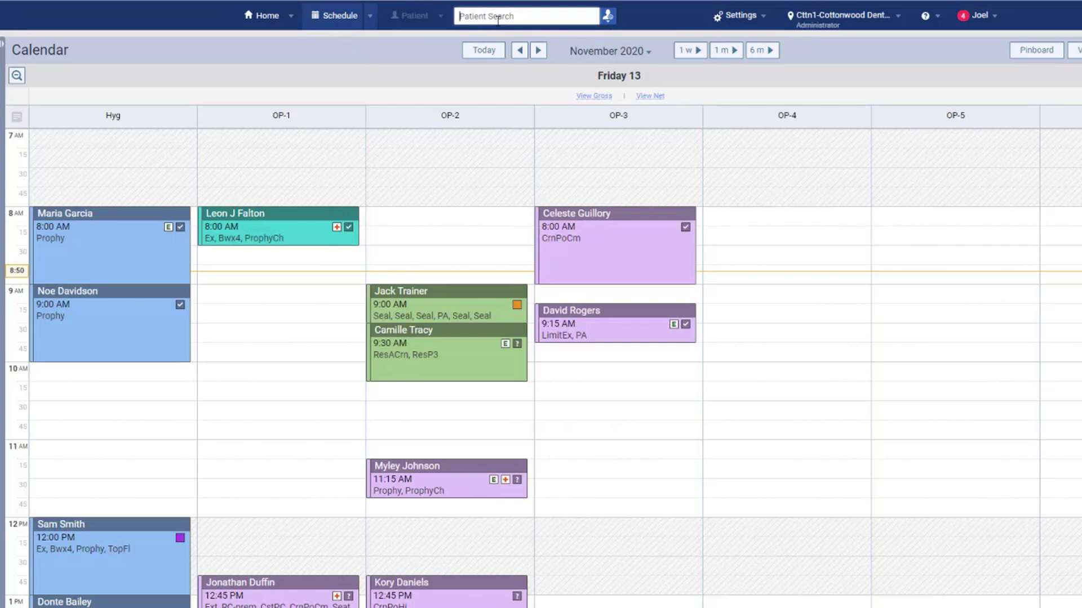
text(ls ch)
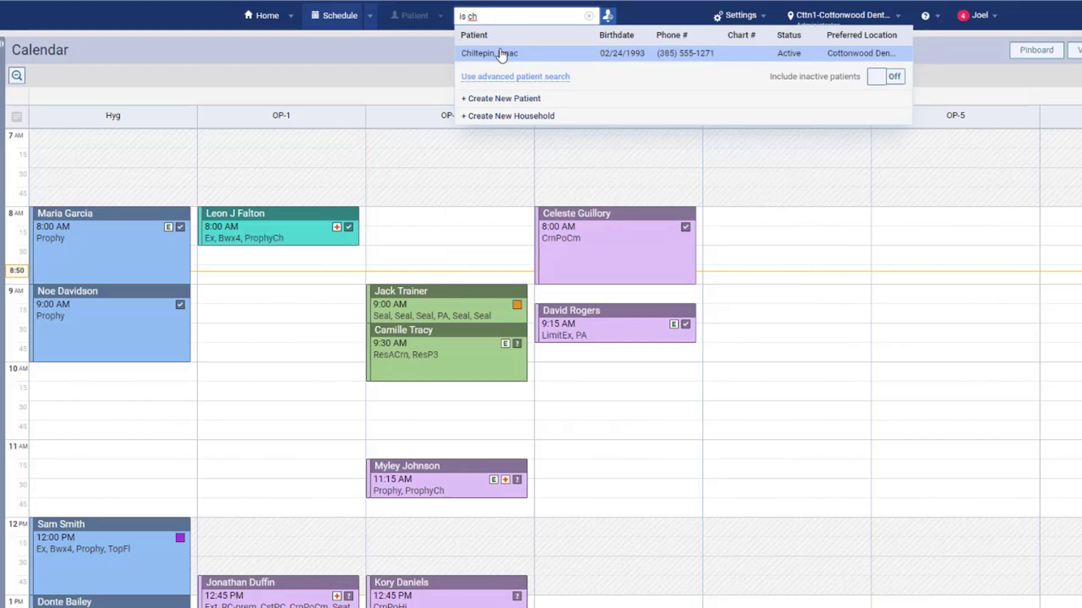
- Open the found patient's Ledger (497.20 balance) with the Status Tracker beside it
click(502, 54)
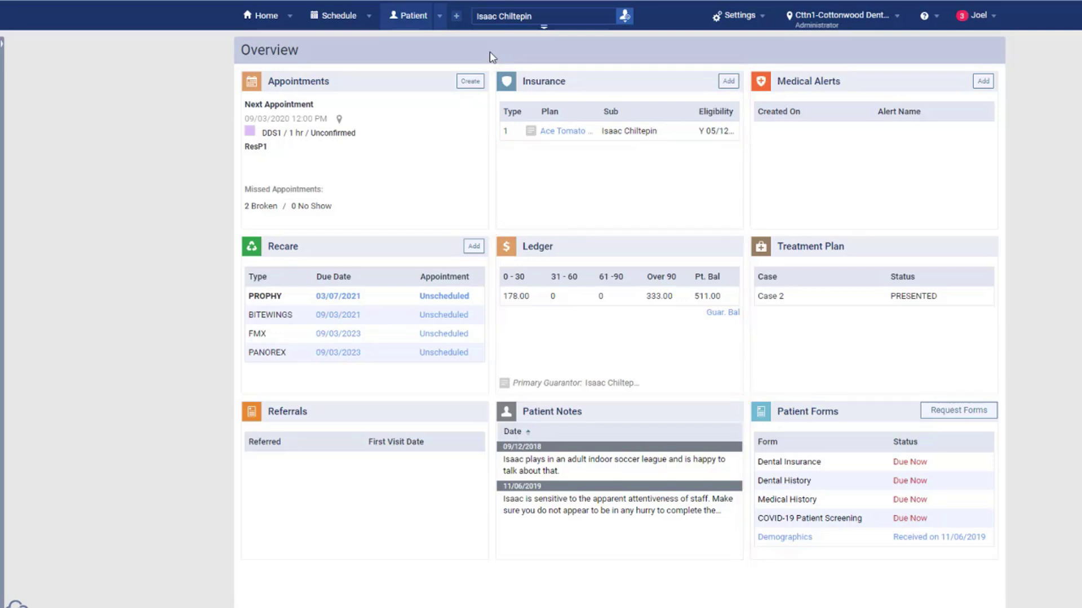
click(544, 28)
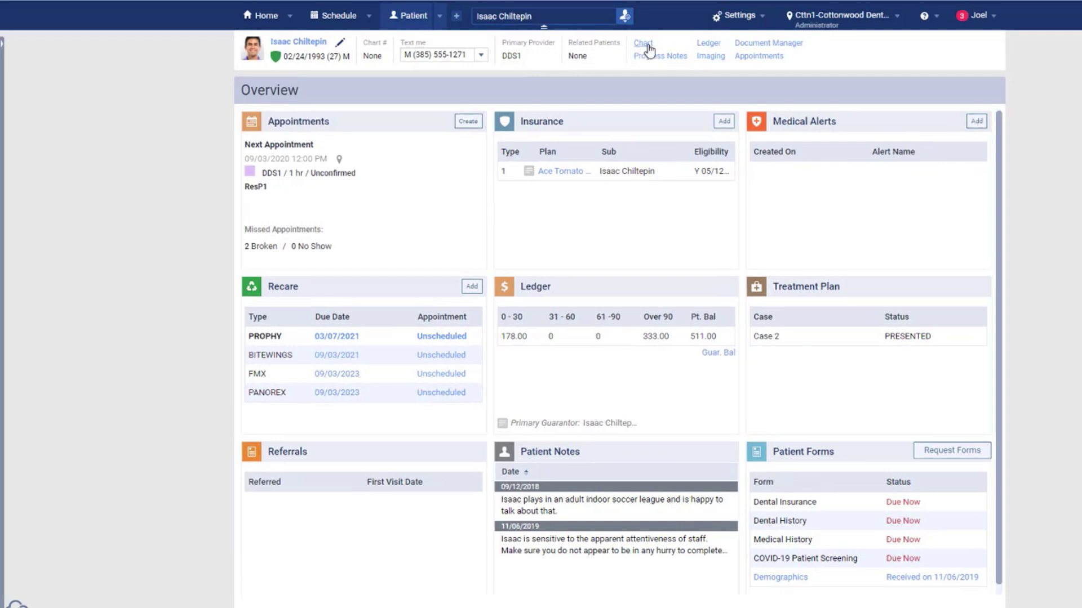
click(708, 44)
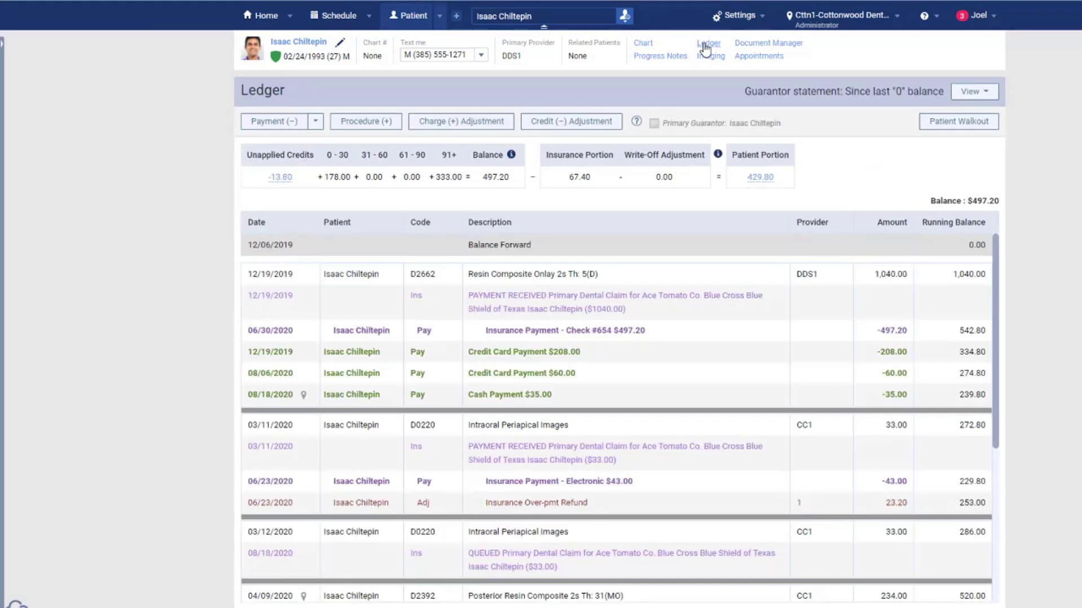
mouse_move(3, 242)
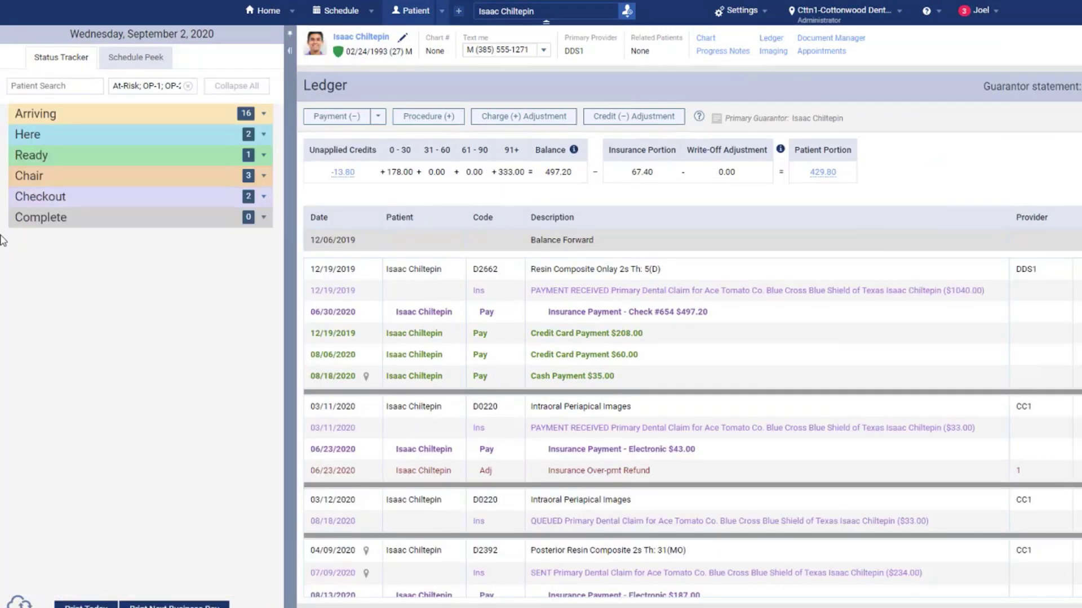
- Mark the first arriving patient as Here and collapse all status groups
click(90, 118)
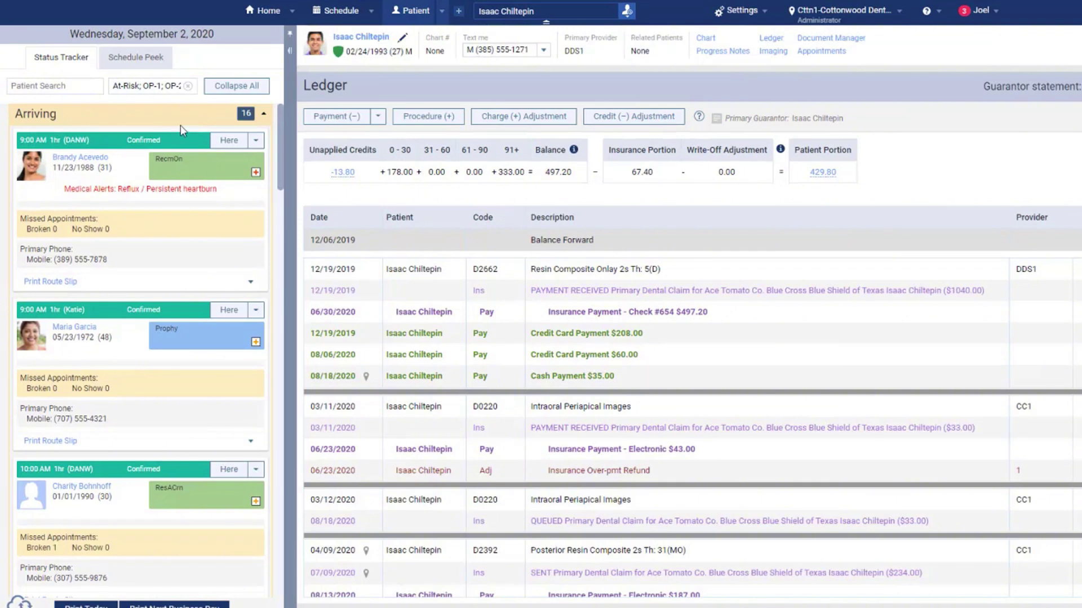
click(222, 145)
click(234, 88)
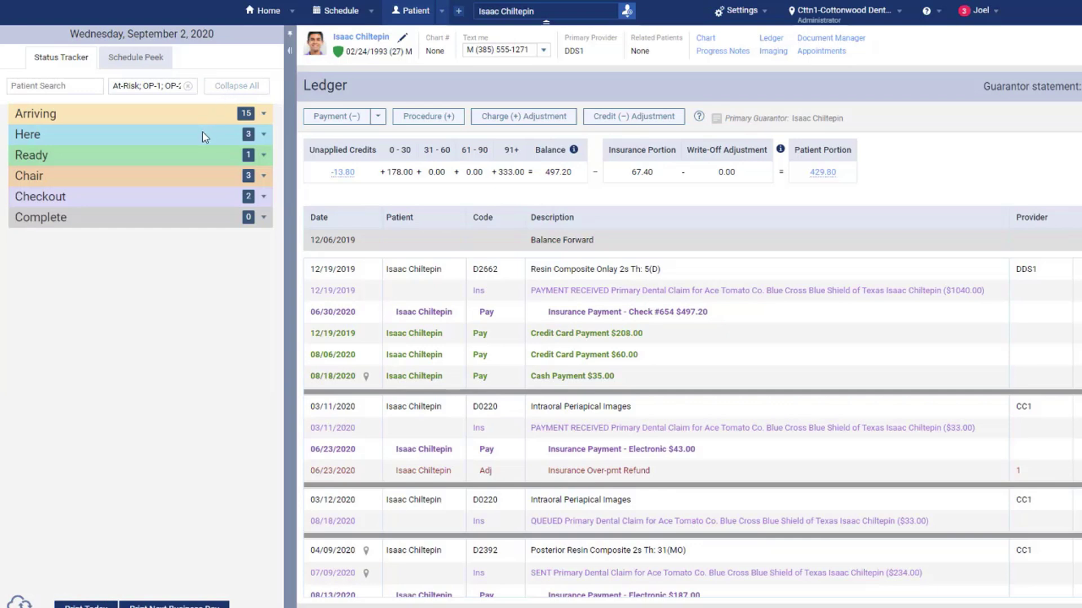
- From Schedule Peek, open the 10:00 AM patient's ledger showing a 44.00 balance
click(201, 135)
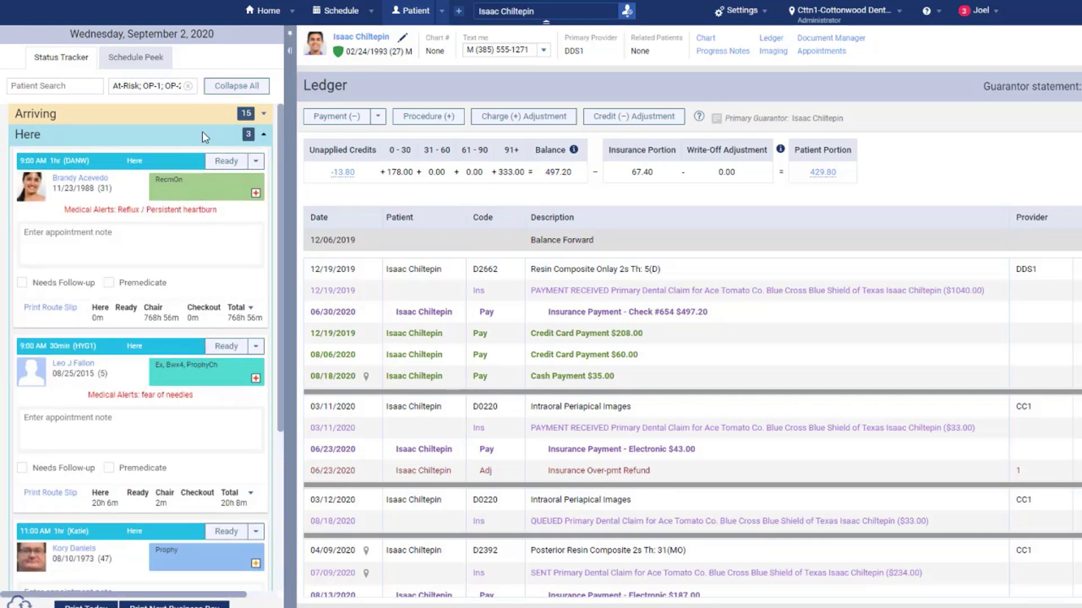
click(130, 63)
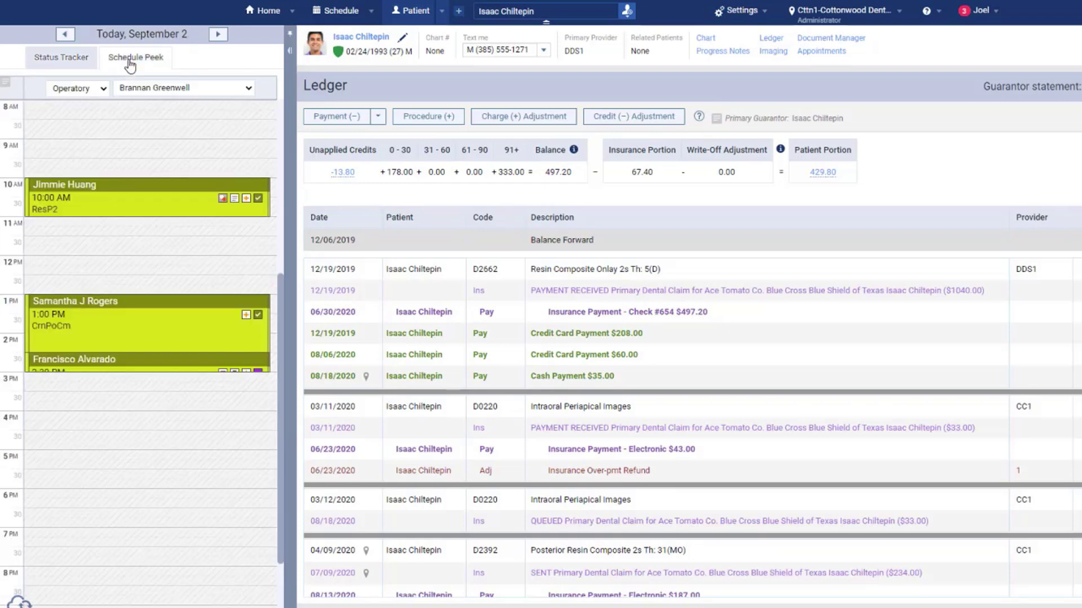
click(101, 191)
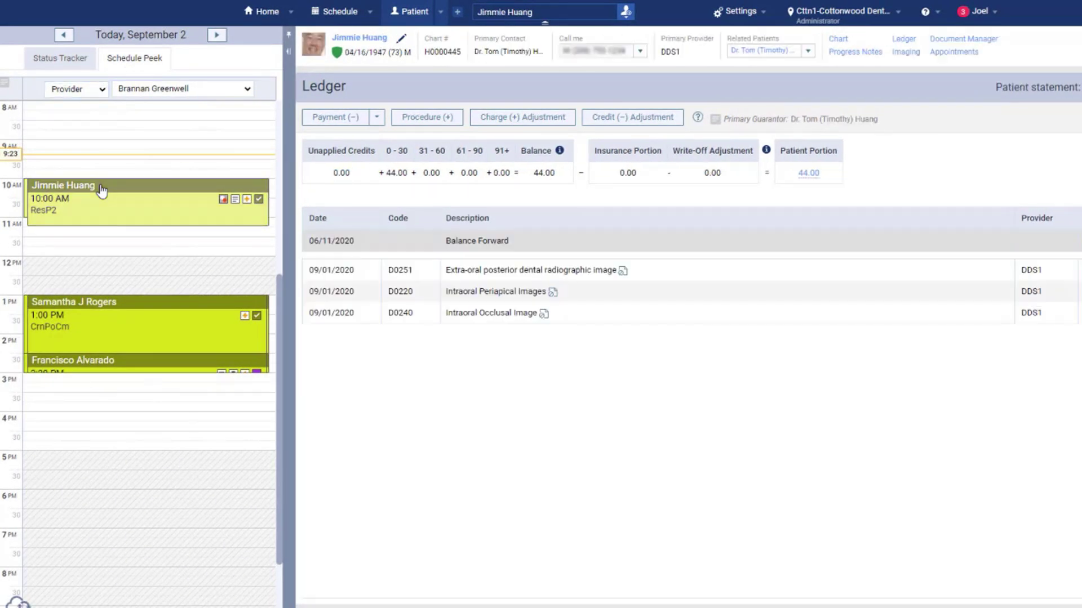
- Hide Schedule Peek and review the patient's x-ray images and tooth chart
click(291, 195)
click(837, 55)
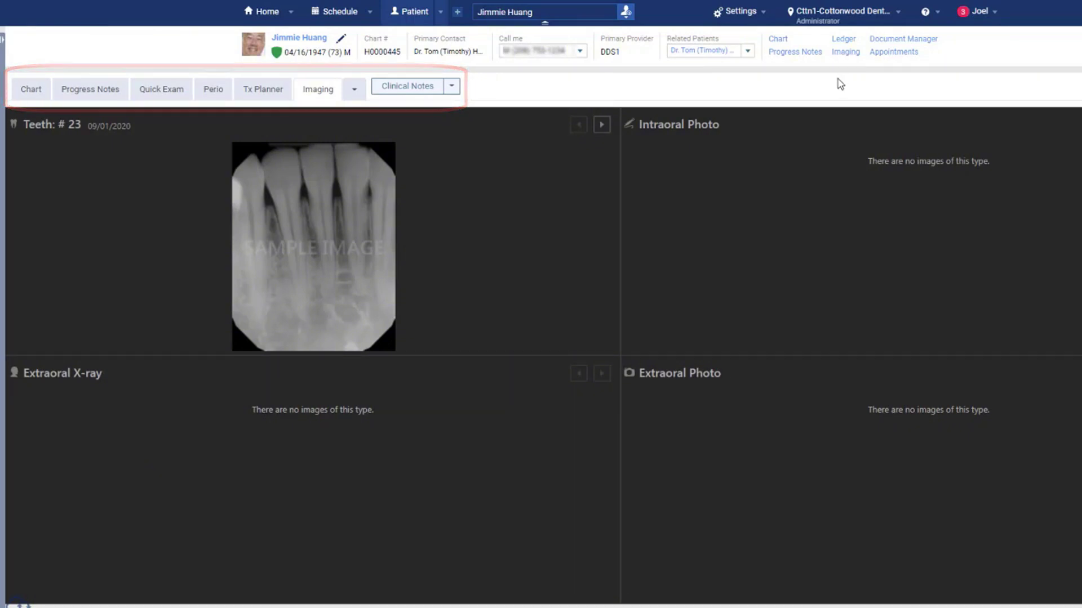
click(48, 97)
- Post Bleeding gums and a planned procedure to the UR quadrant, then review the Tx Planner
click(259, 148)
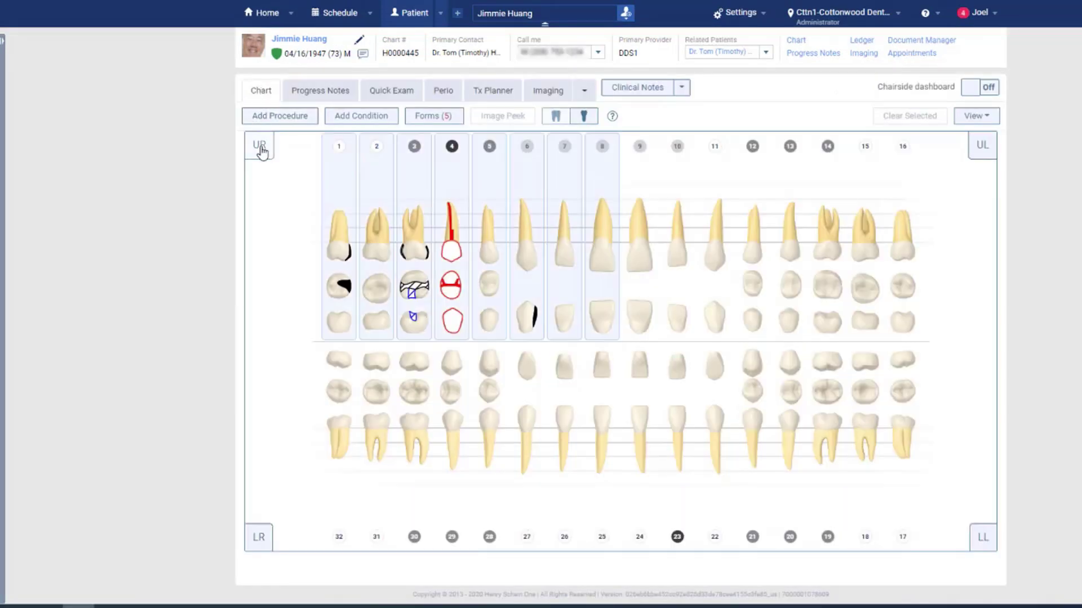
click(341, 117)
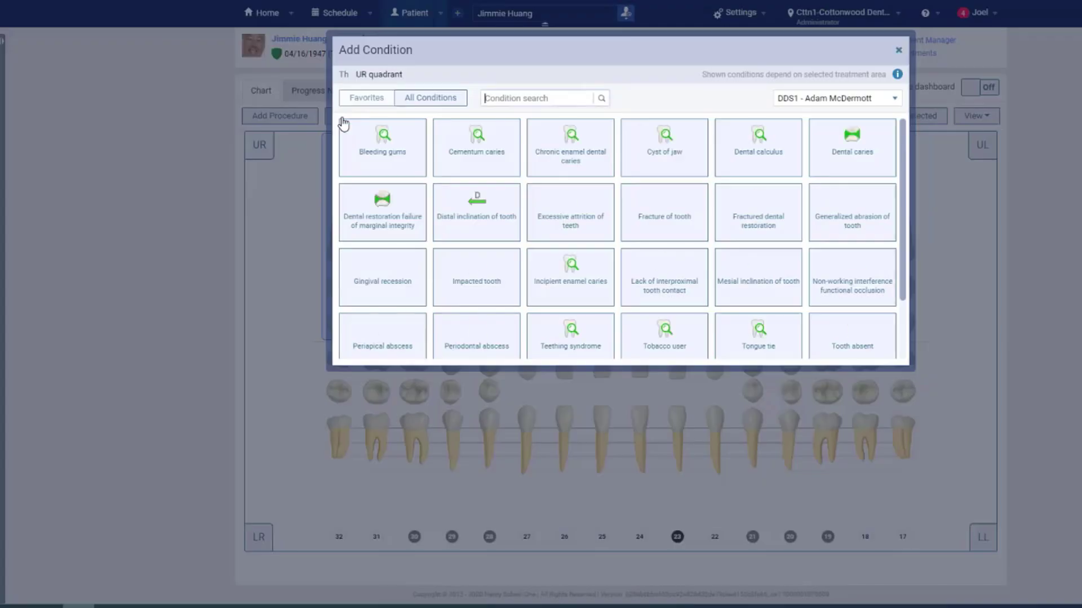
click(376, 155)
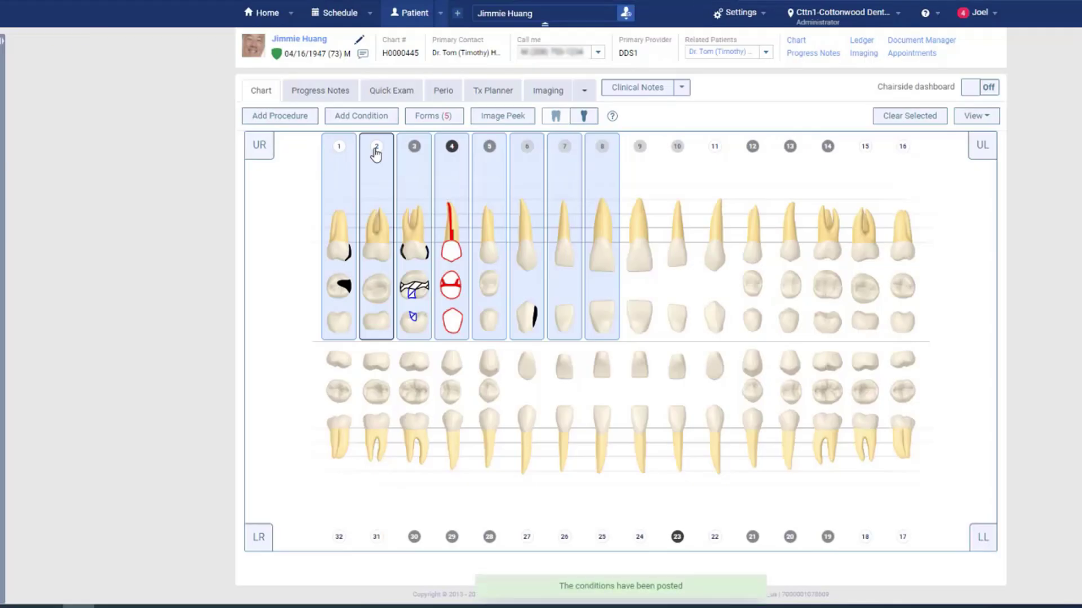
click(308, 117)
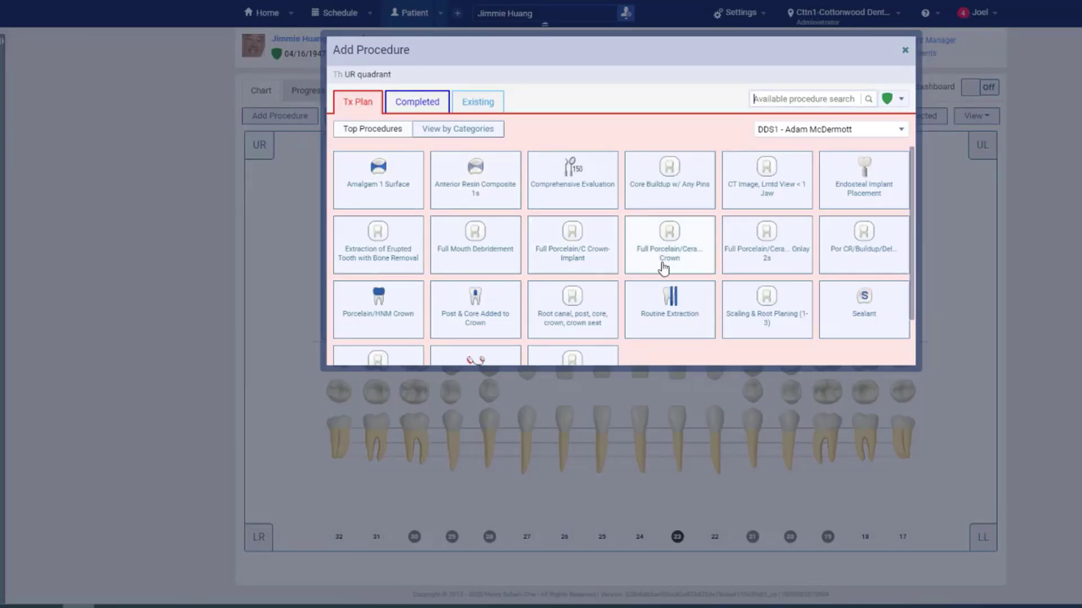
click(755, 308)
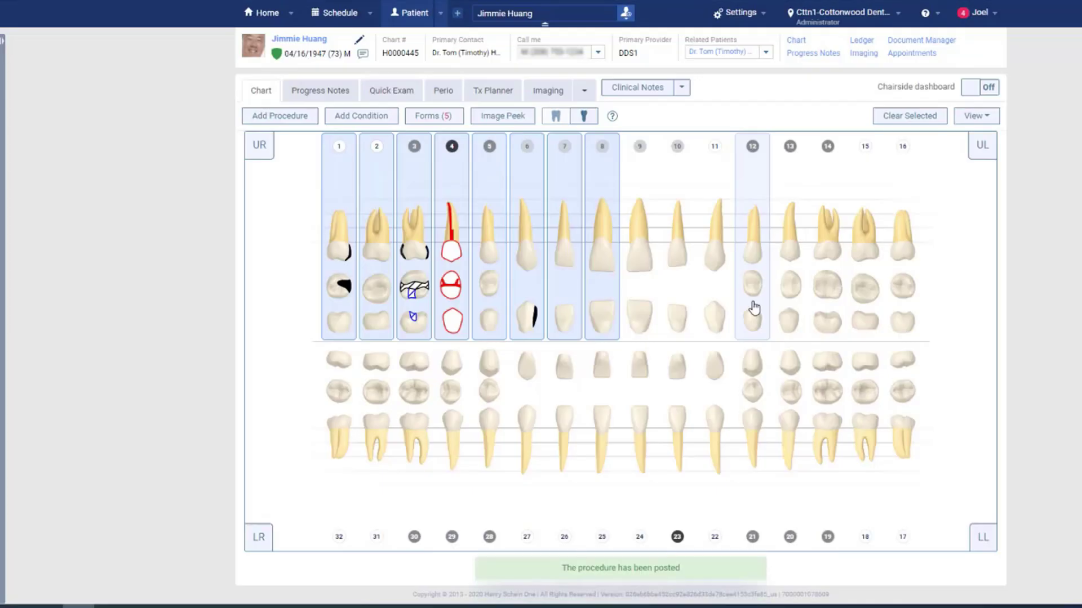
click(493, 92)
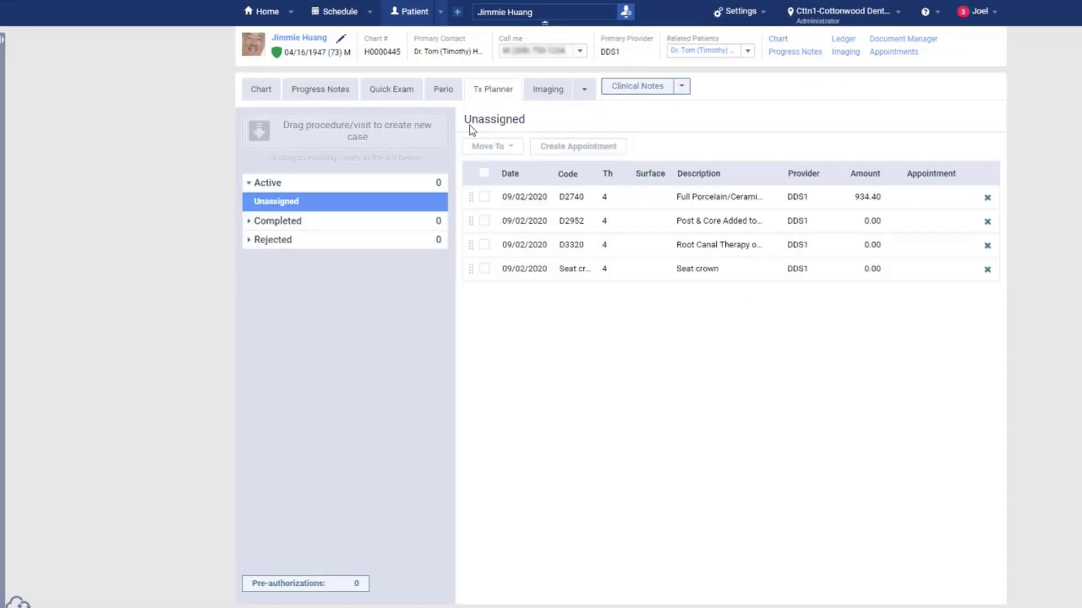
- Move the four unassigned tooth-4 procedures into new Case 1 and request a consent form
click(487, 177)
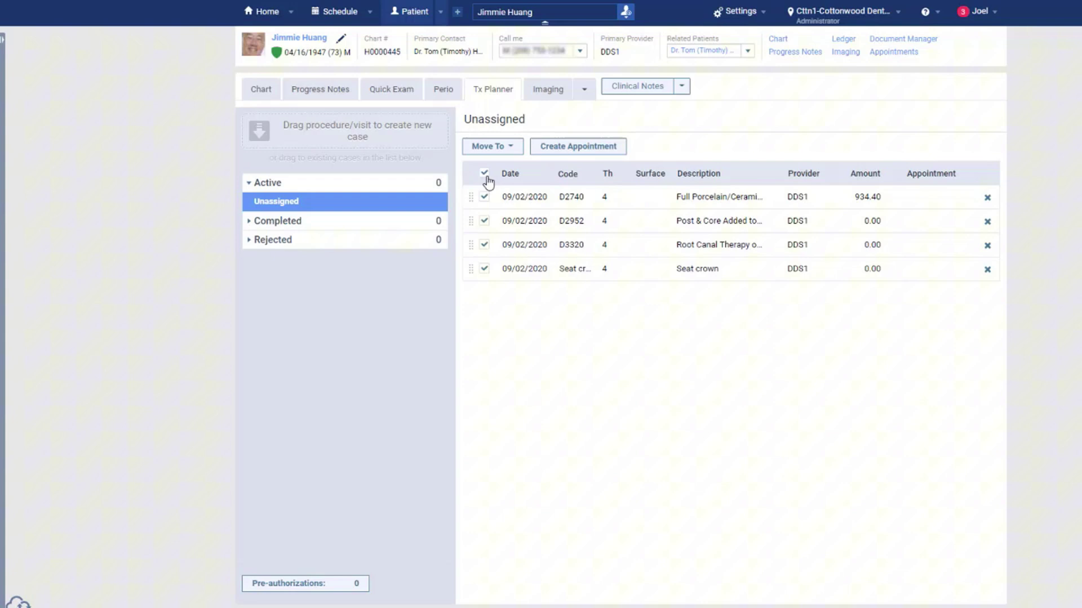
click(512, 153)
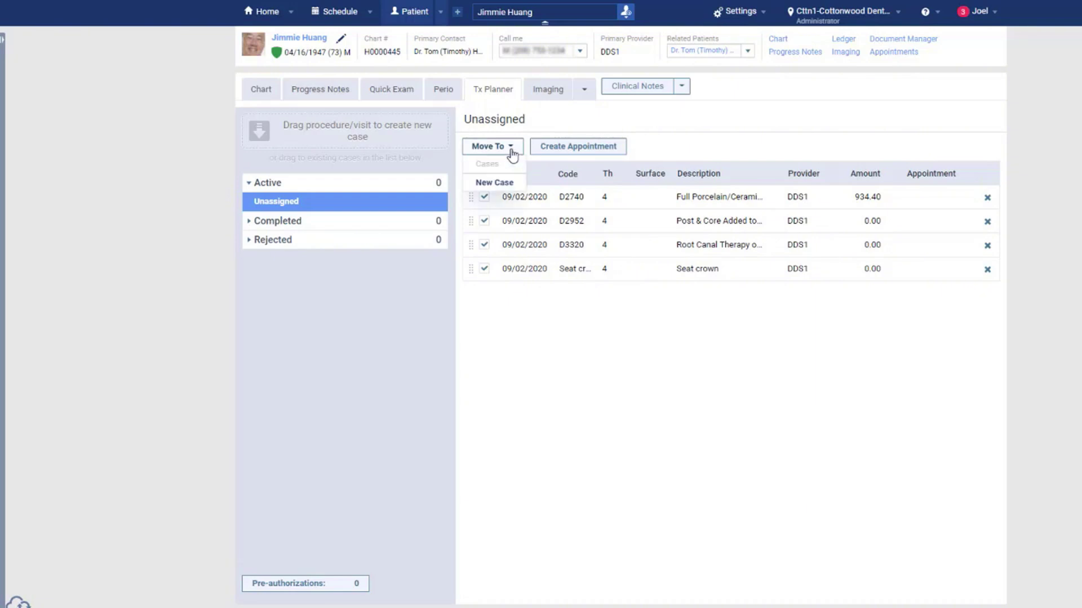
click(500, 182)
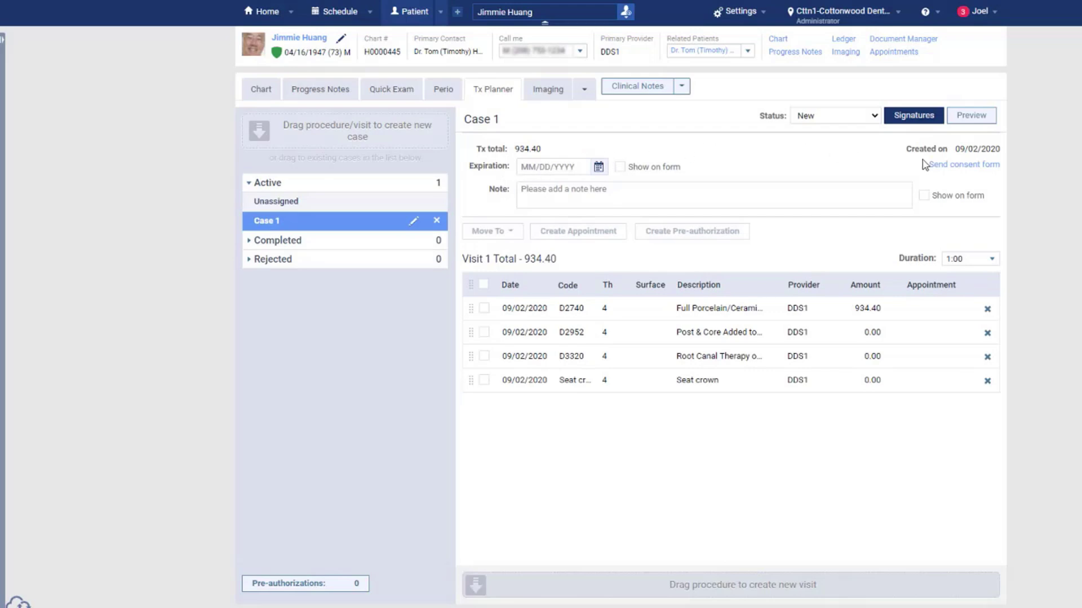
click(935, 166)
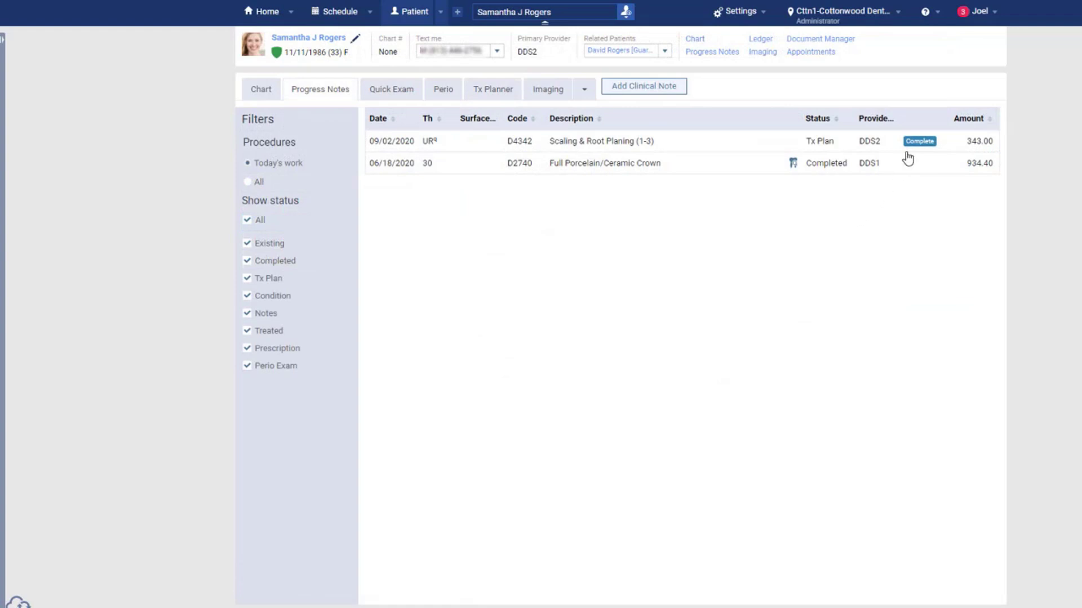
- Complete the D4342 scaling and save a signed Deep Root Scaling note for the UR quadrant
click(910, 142)
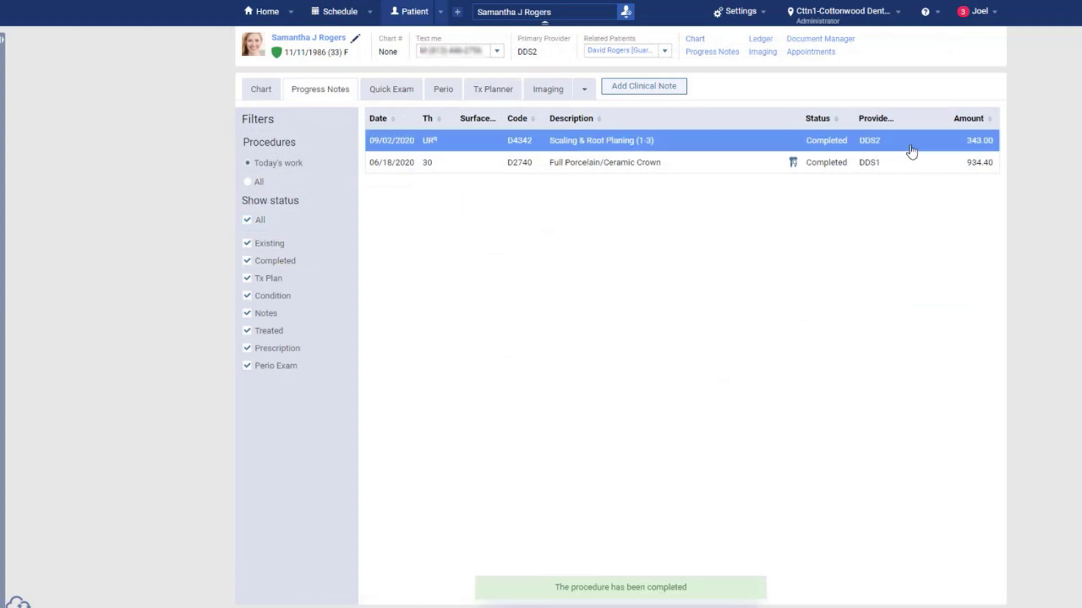
click(680, 90)
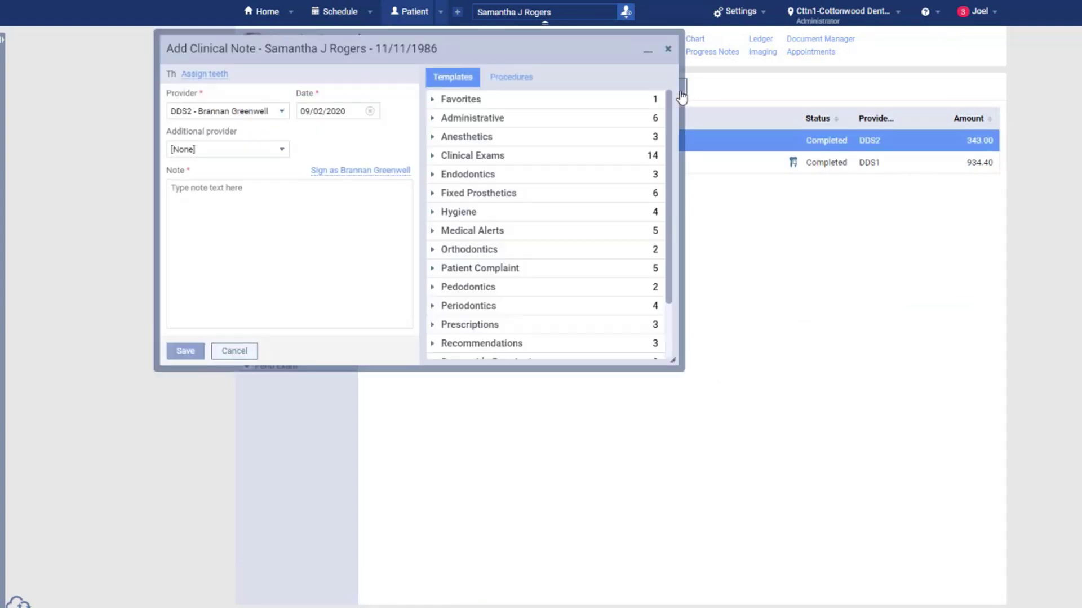
click(642, 101)
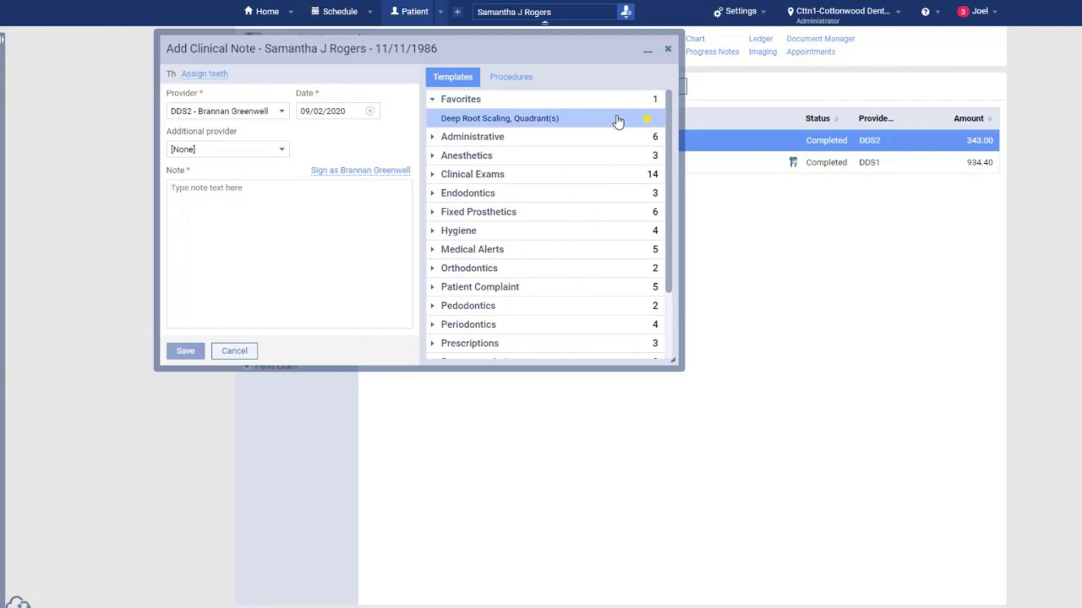
click(615, 120)
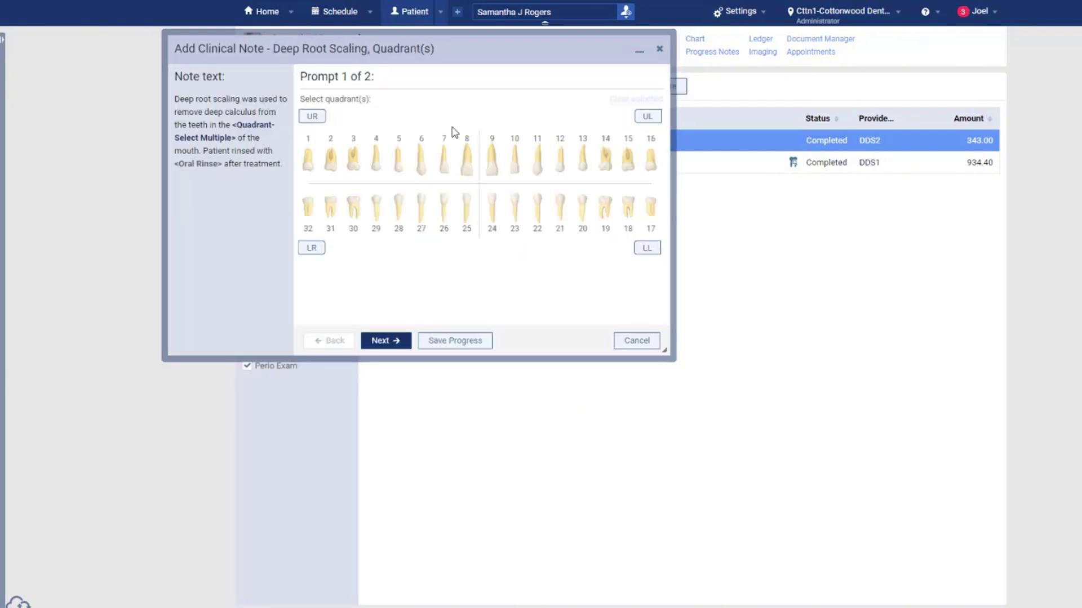
click(311, 116)
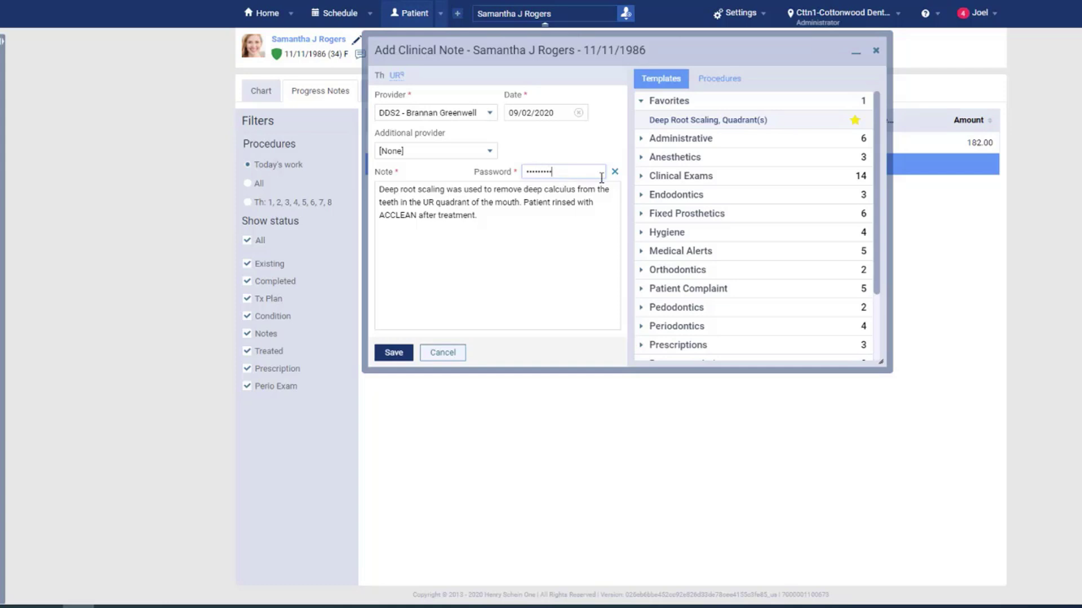
click(394, 352)
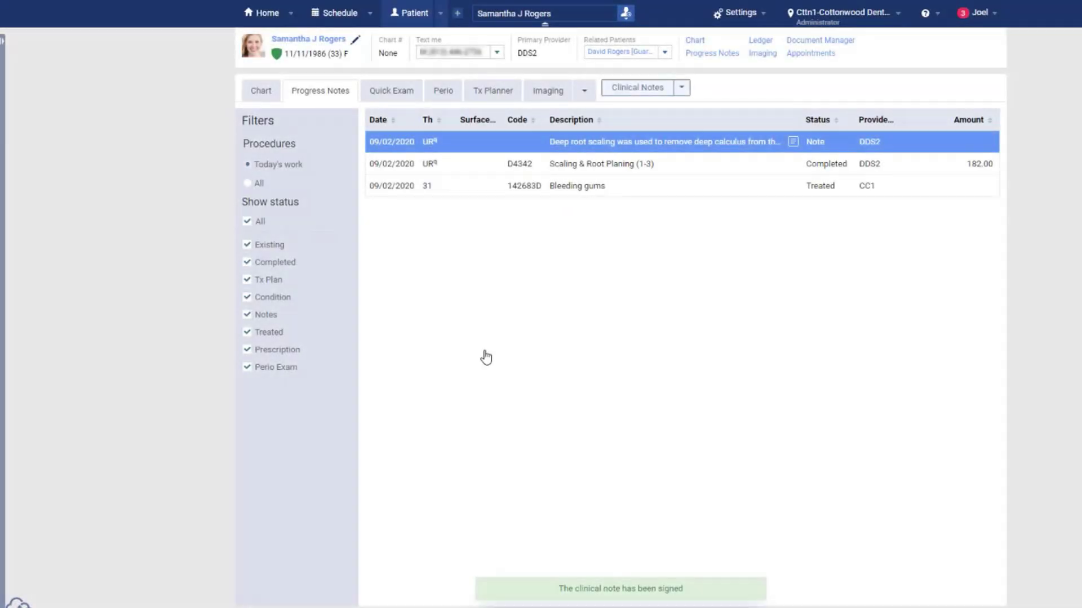
- Check the Chair status patients in Status Tracker and dismiss the checkout notification
mouse_move(8, 366)
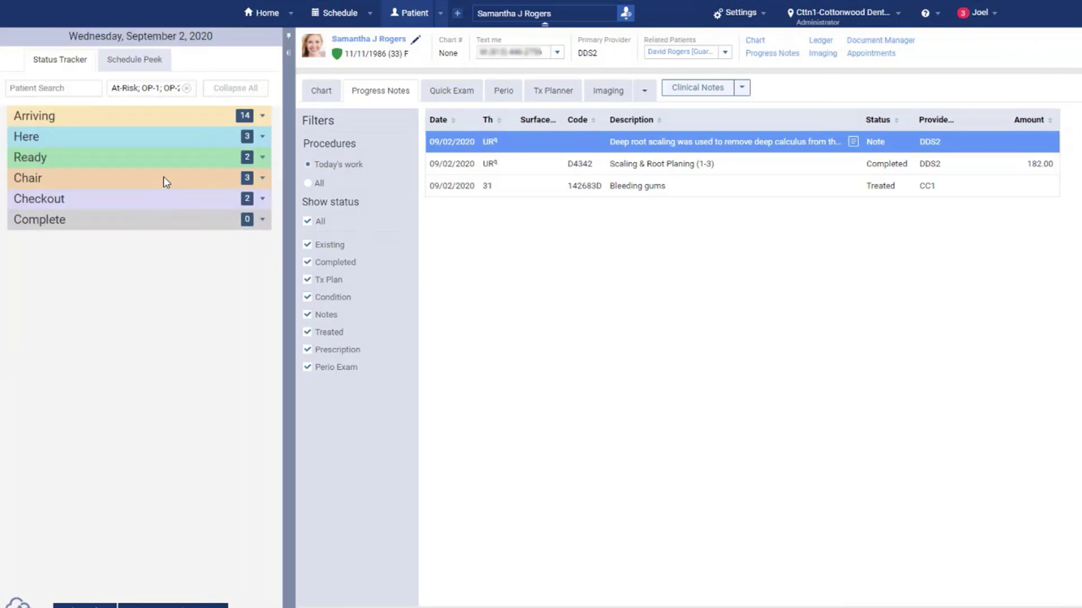
click(163, 177)
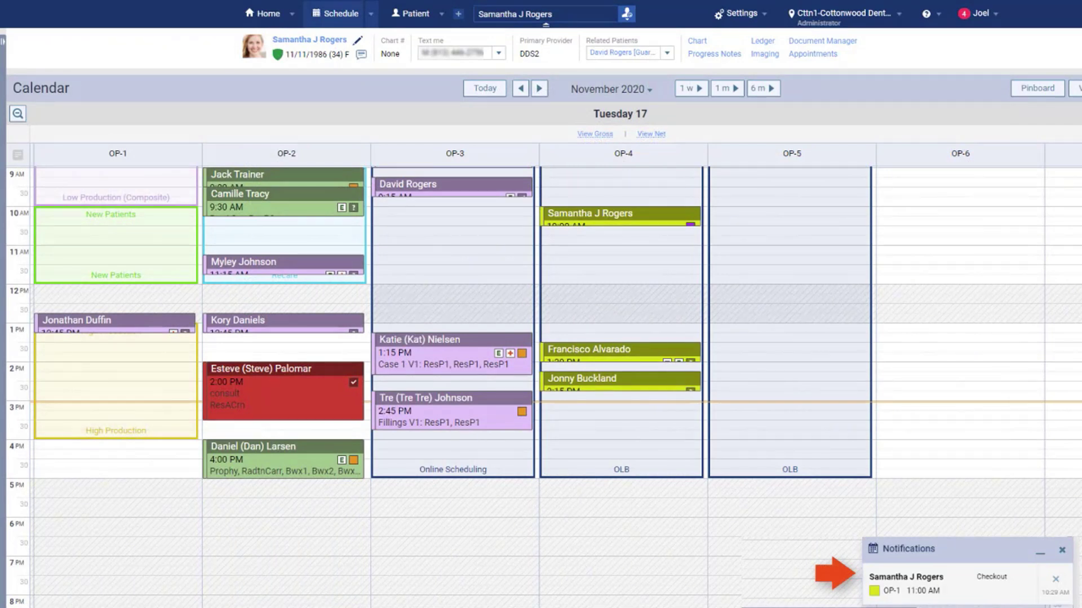
click(1055, 580)
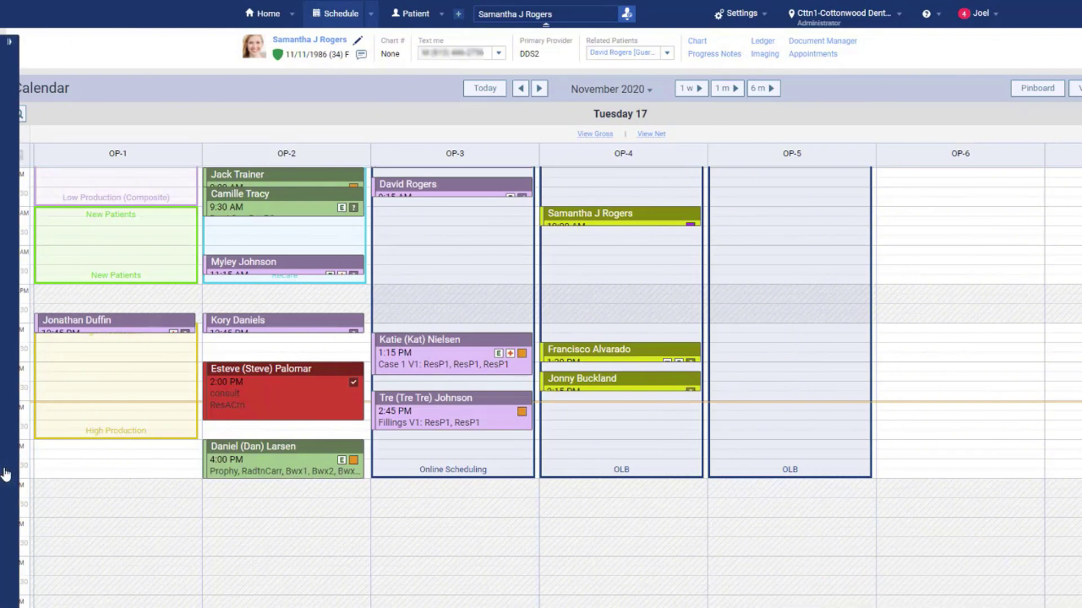
- Find the checkout patient, confirm PROPHY recare on 05/22/2021, and open her walkout balances
mouse_move(3, 472)
click(66, 96)
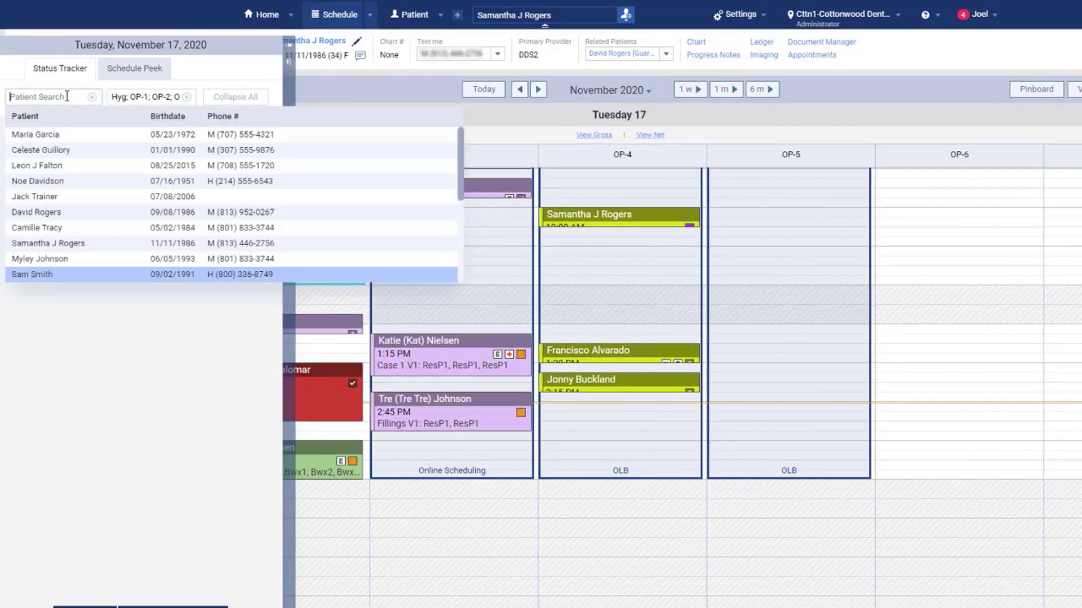
text(sam)
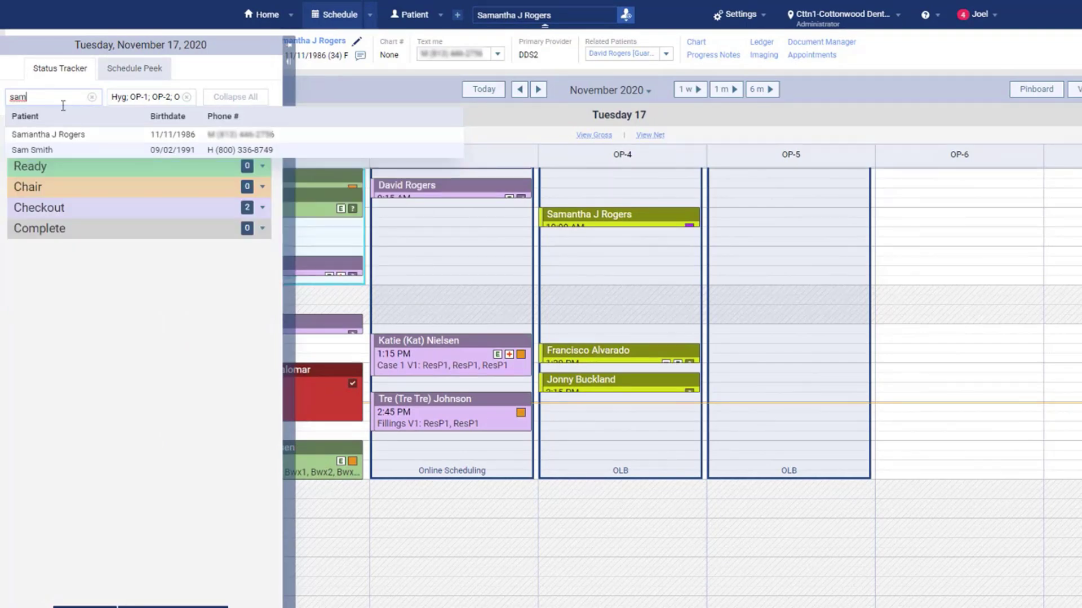
click(64, 134)
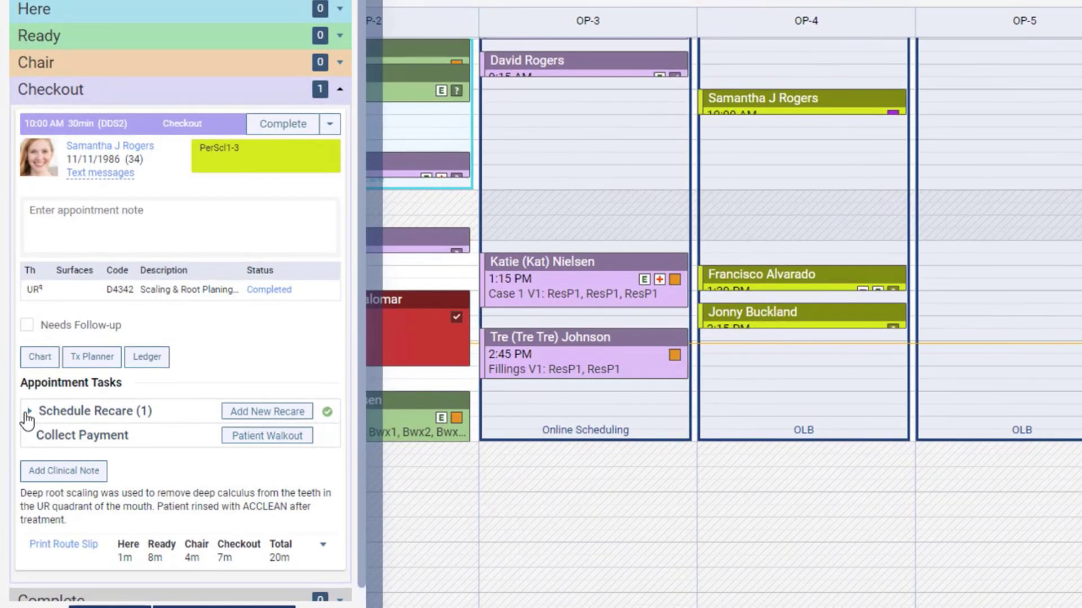
click(28, 422)
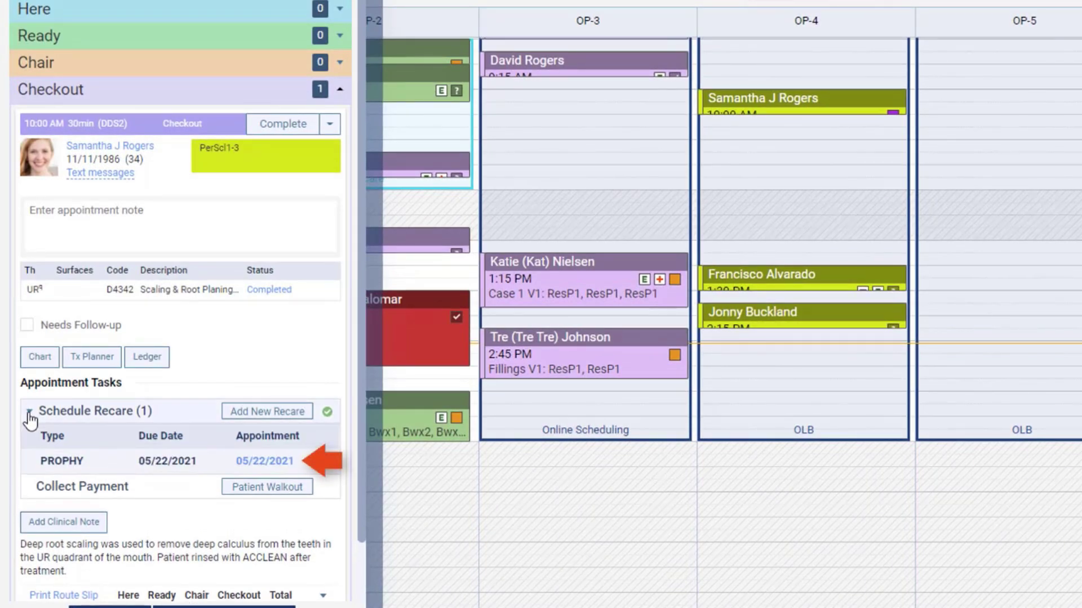
click(267, 486)
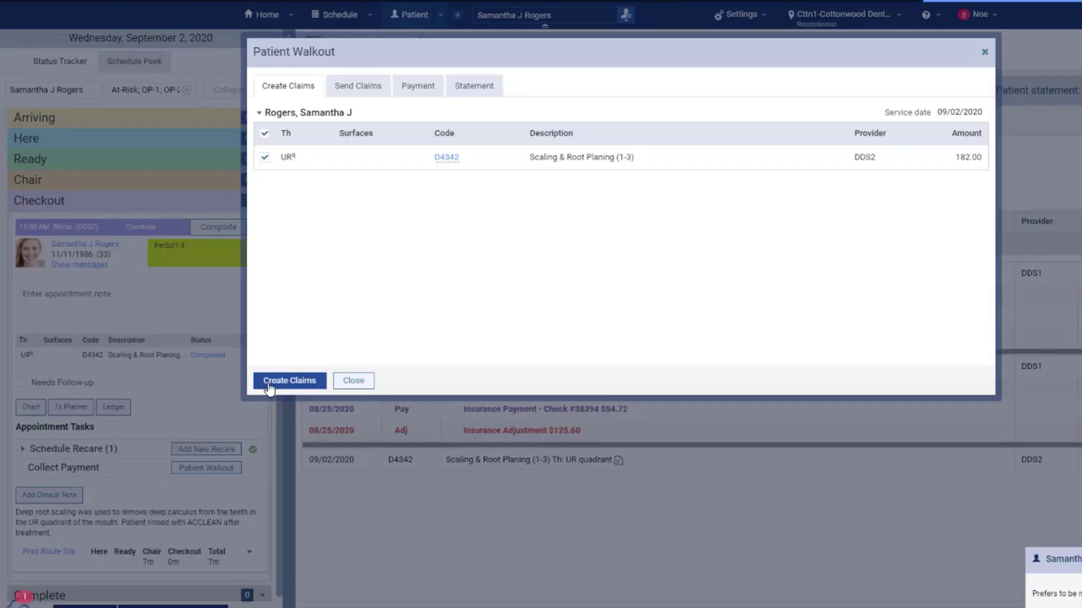
- Create claims, record a 299.40 MasterCard credit card payment, and view the walkout statement
click(270, 382)
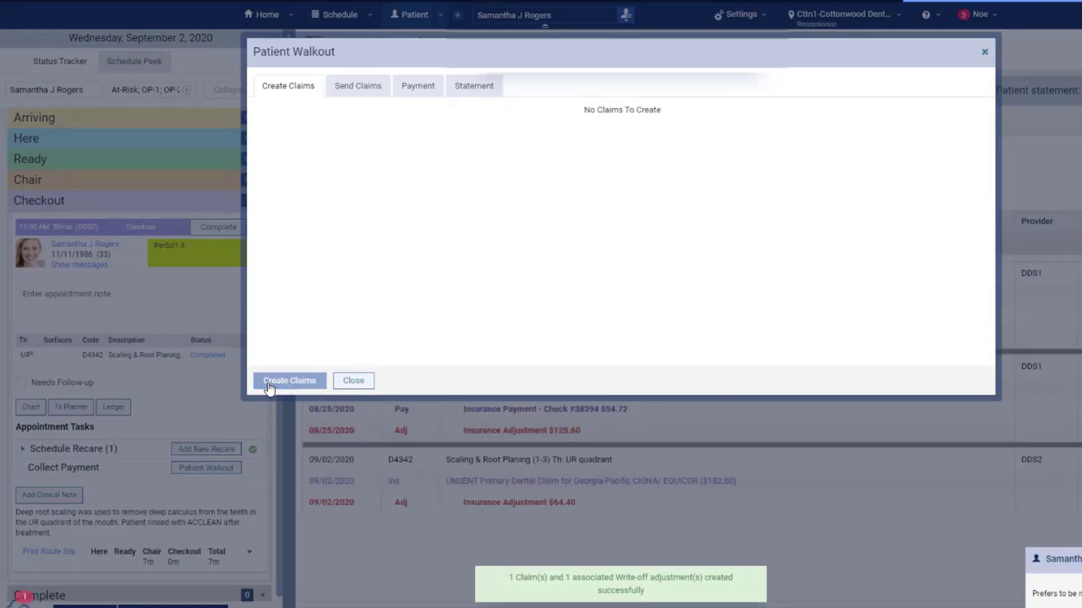
click(418, 87)
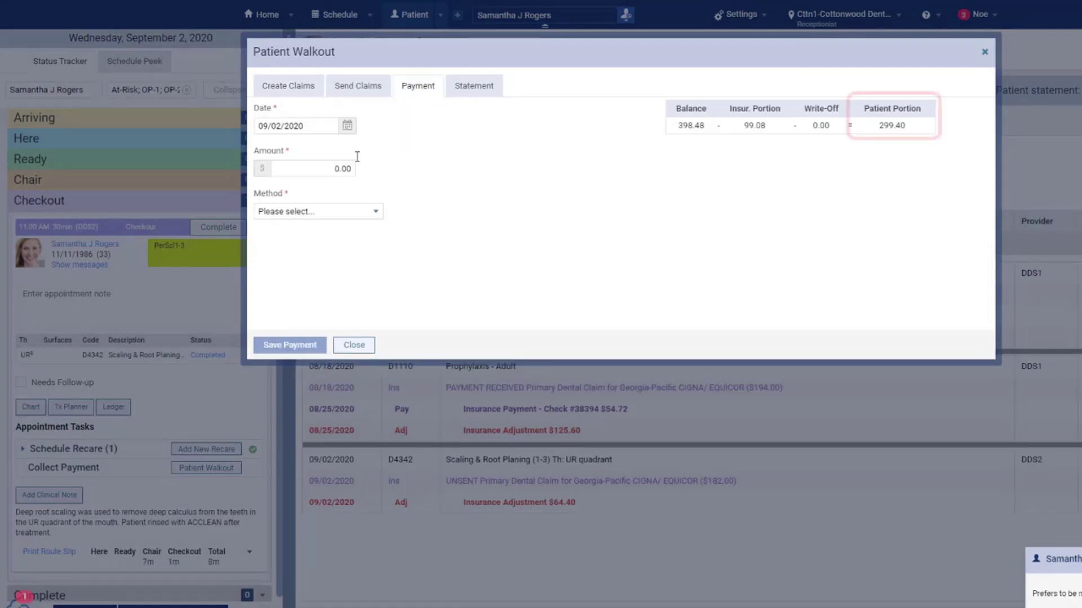
click(341, 169)
text(299.40)
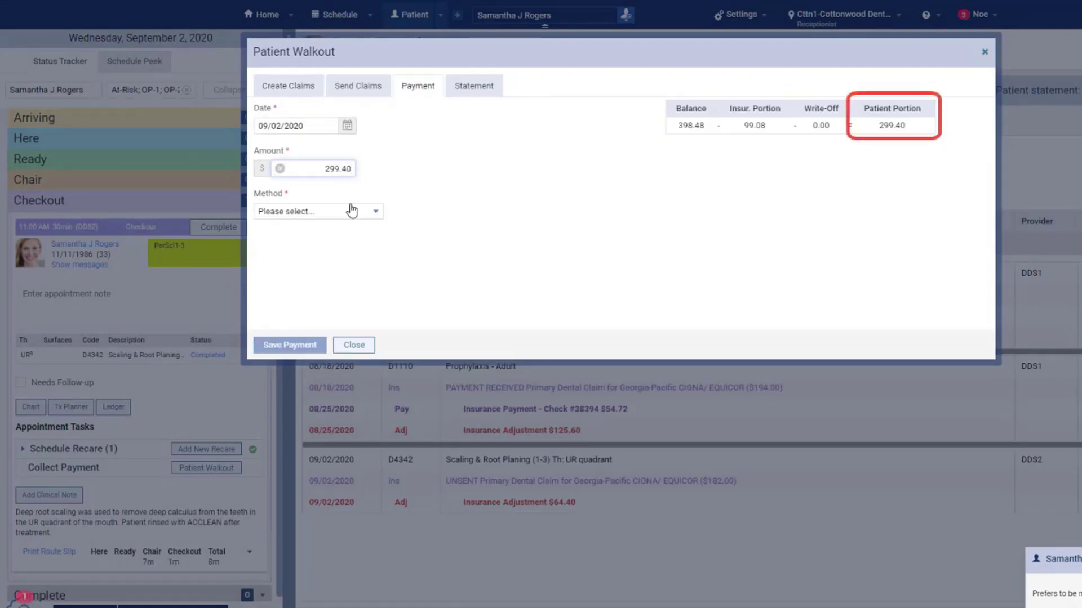
click(350, 210)
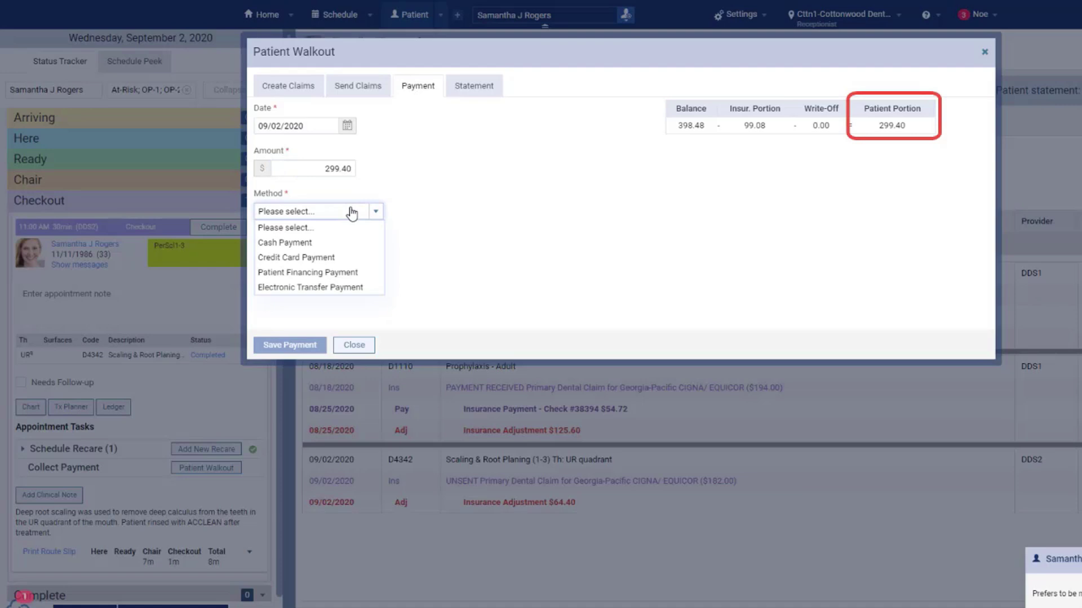
click(324, 258)
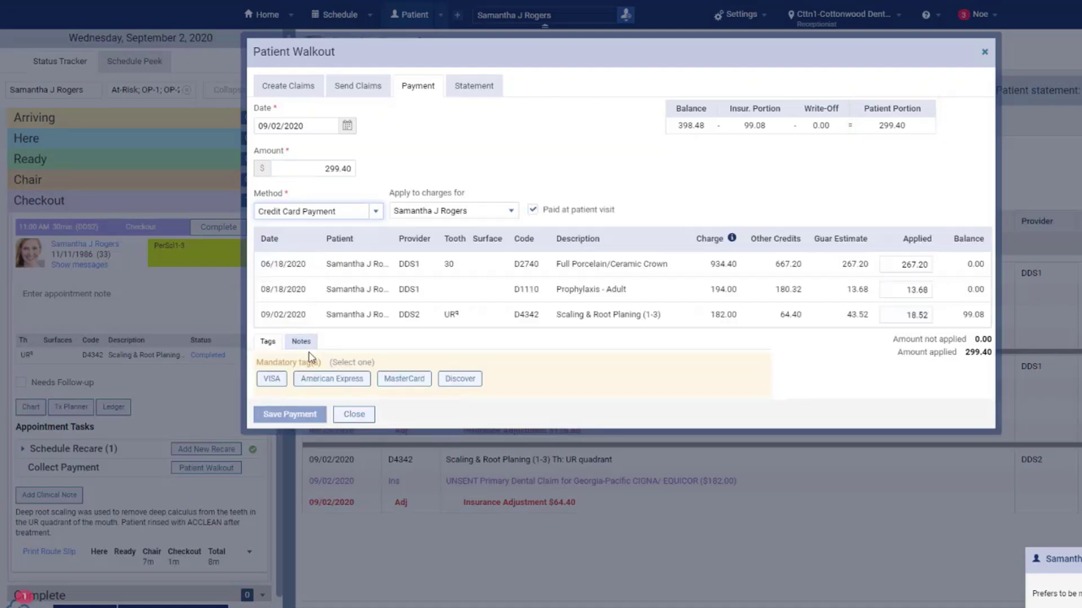
click(386, 379)
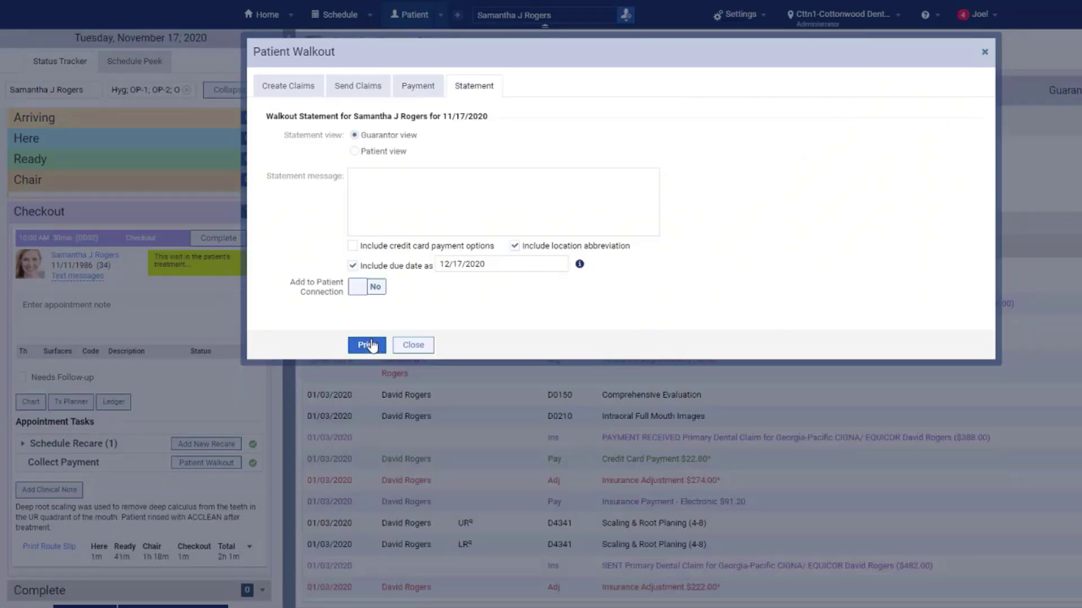
click(367, 345)
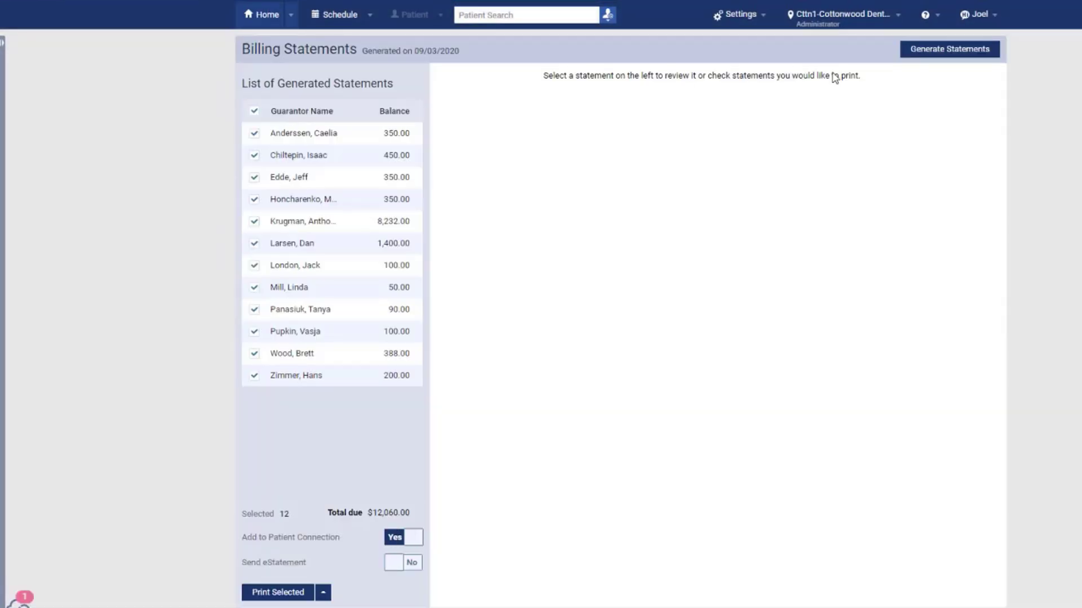
- Regenerate billing statements and send one guarantor's 450.00 statement as eStatement only
click(920, 52)
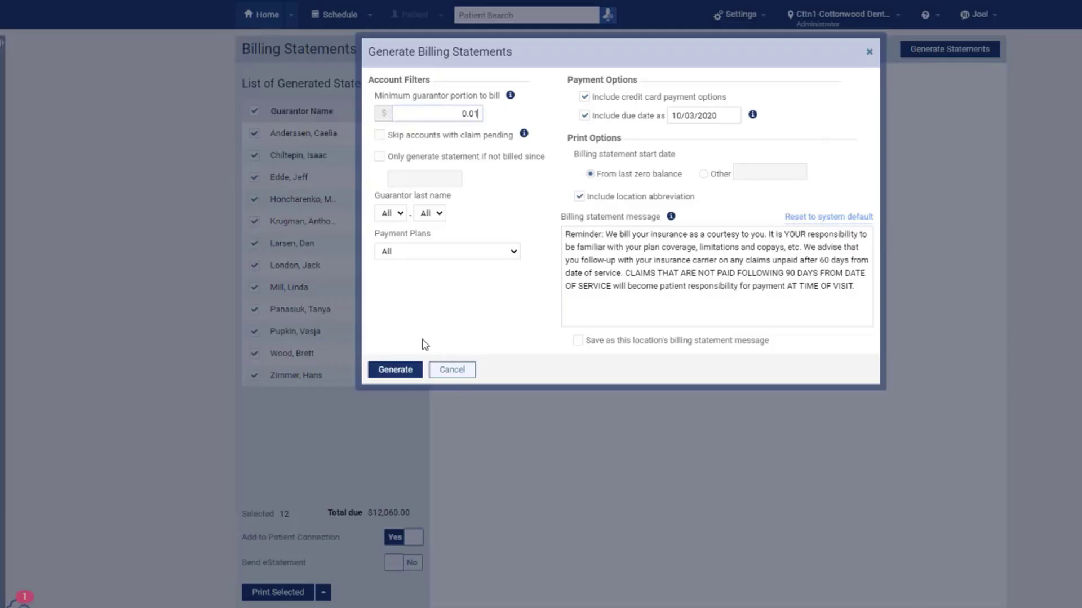
click(395, 370)
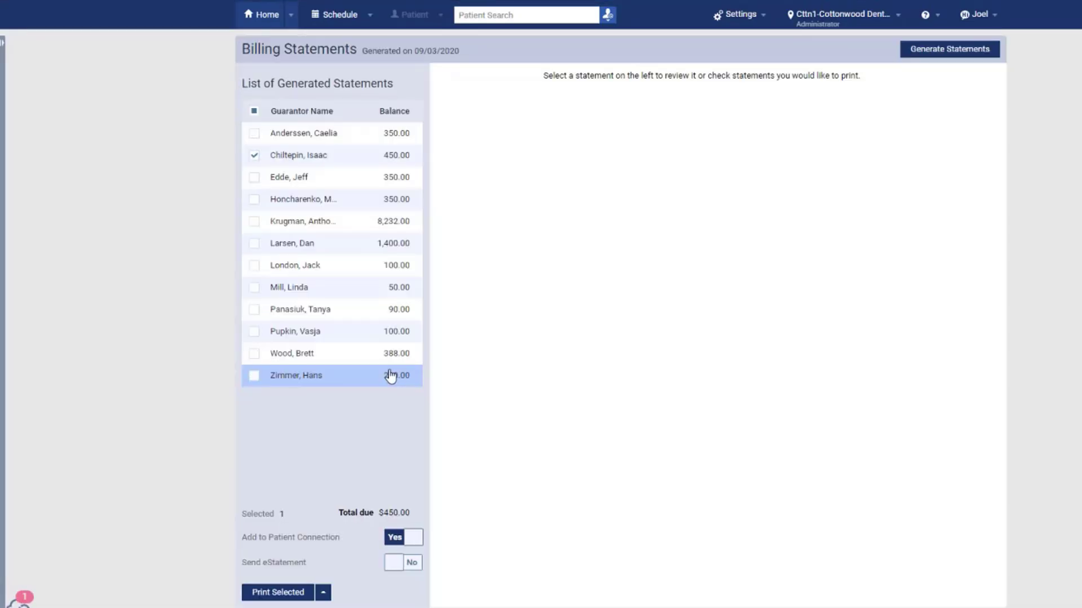
click(407, 564)
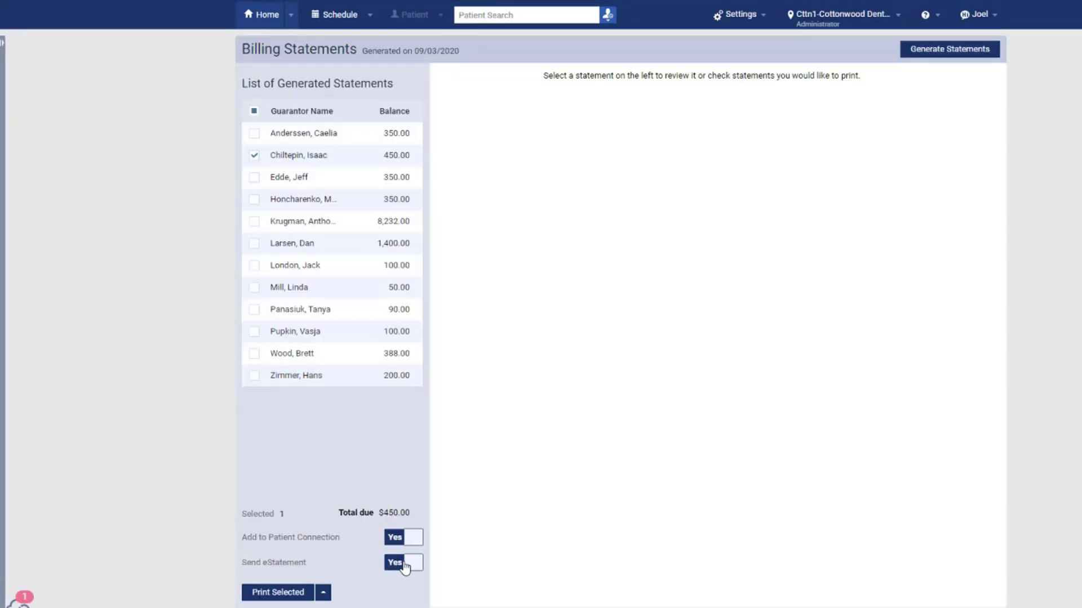
click(323, 593)
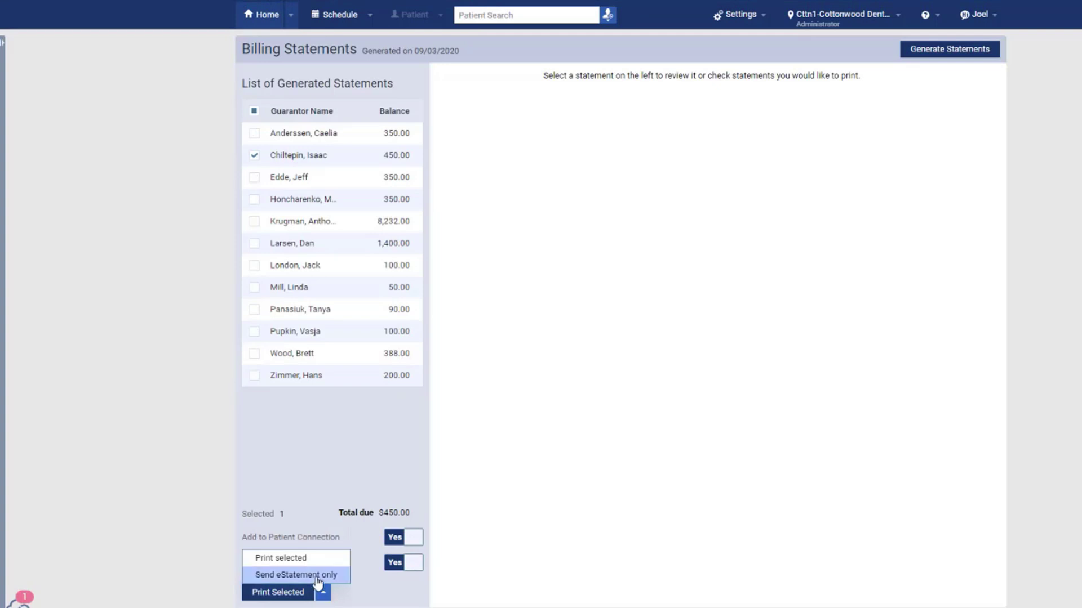
click(318, 576)
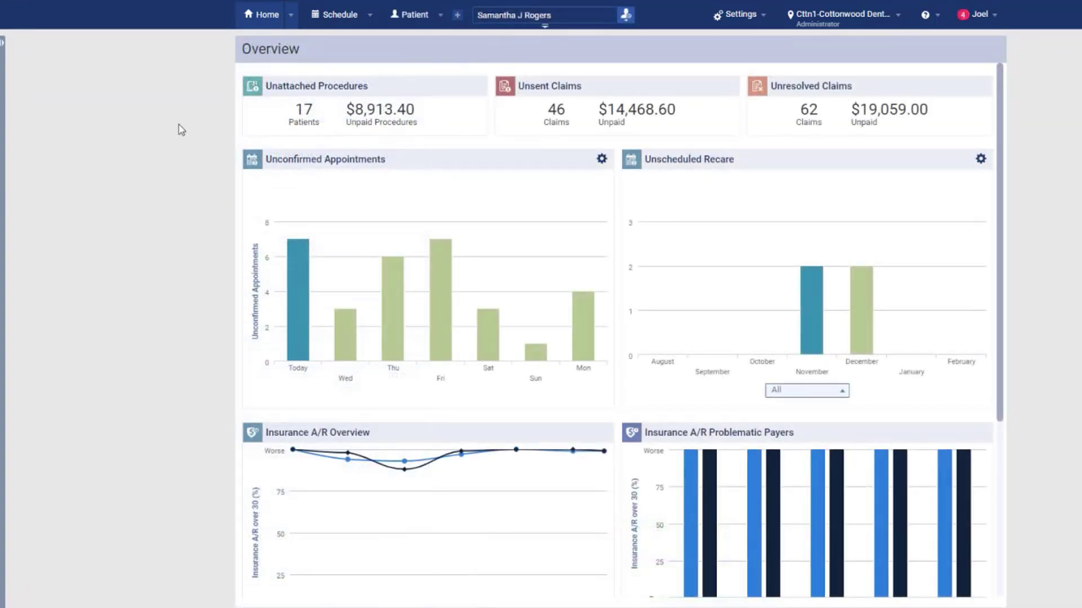
- From the Home menu, go to Power Reporting and launch the Insurance Utilization report
click(291, 15)
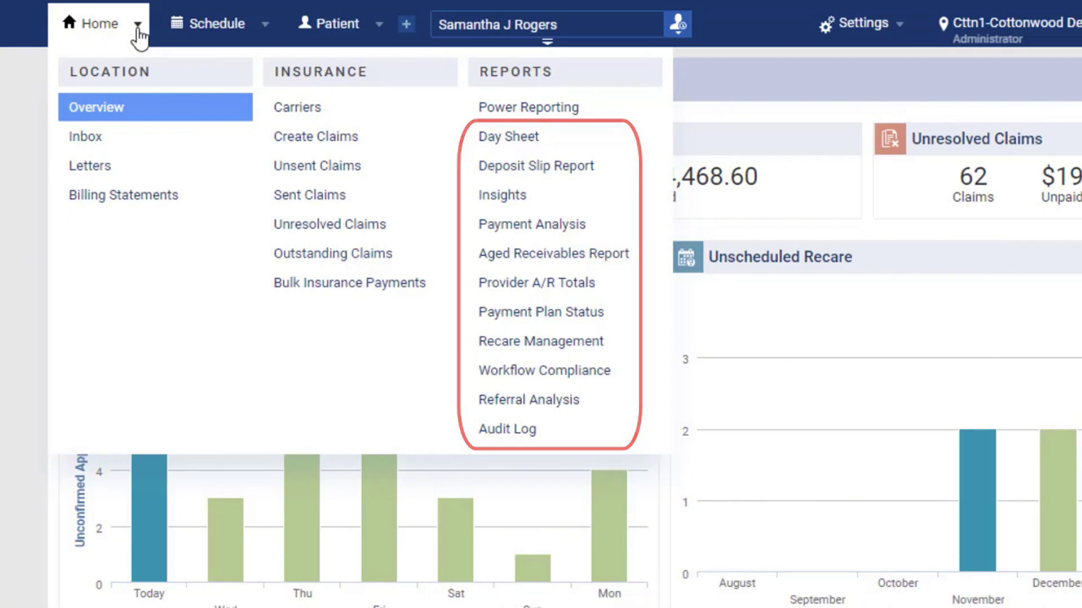
click(480, 108)
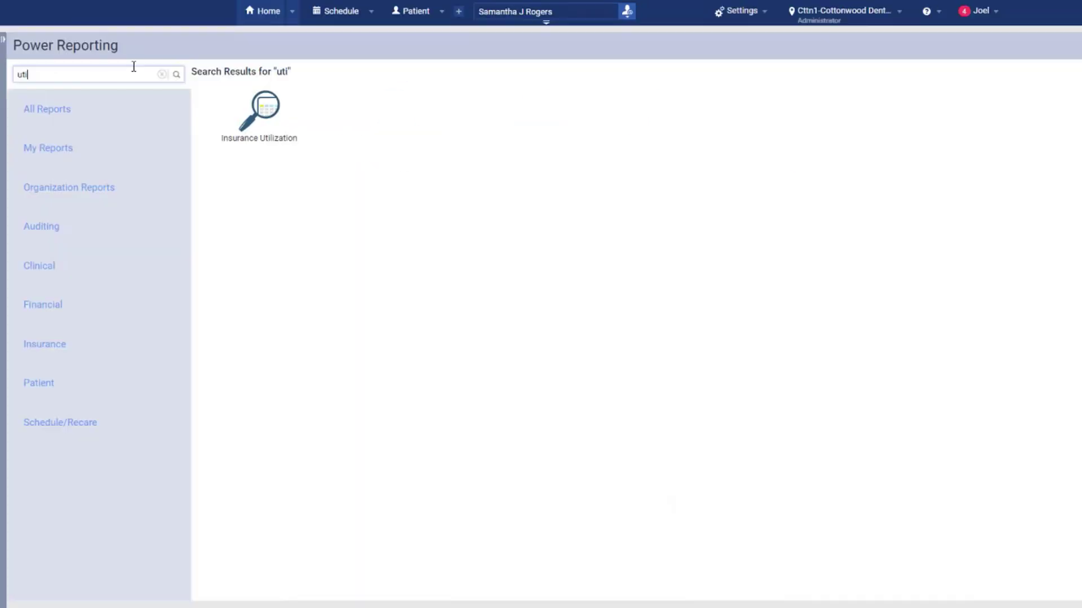
click(258, 104)
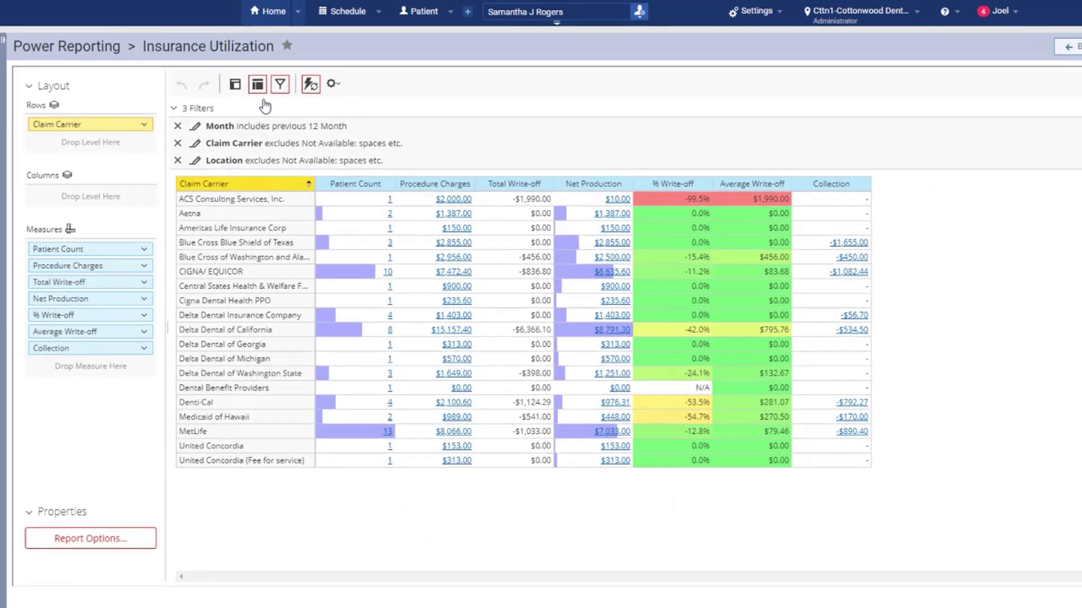